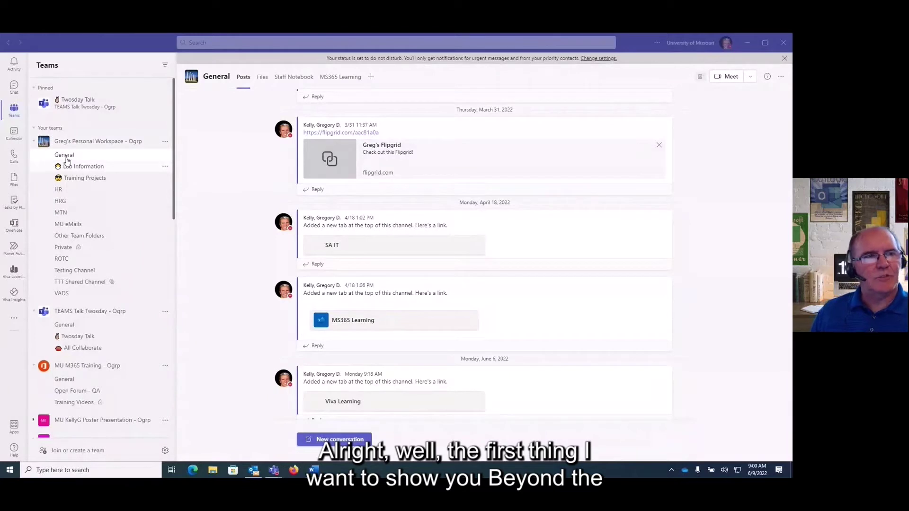
left_click(64, 155)
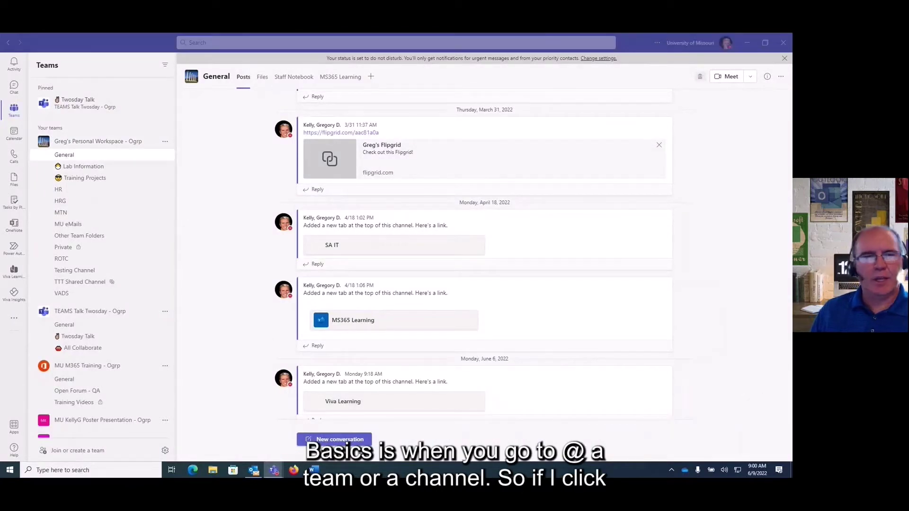
left_click(337, 440)
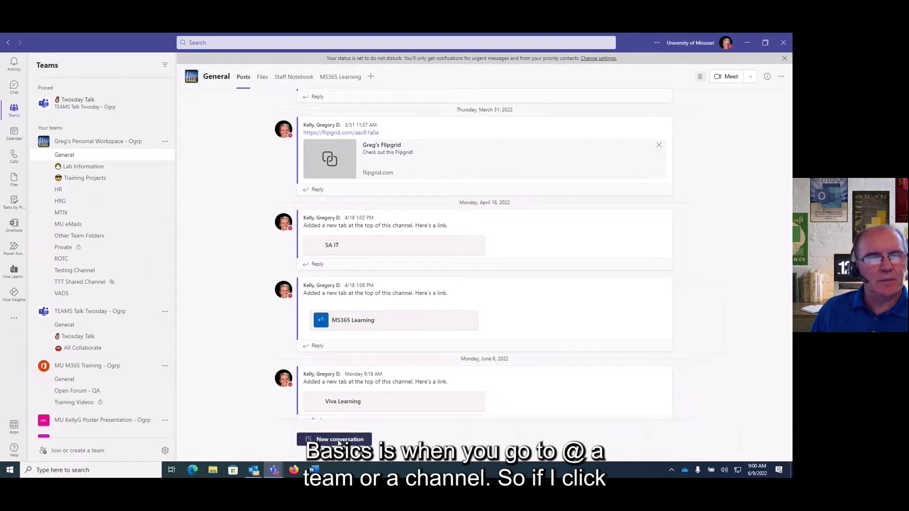
type("@team")
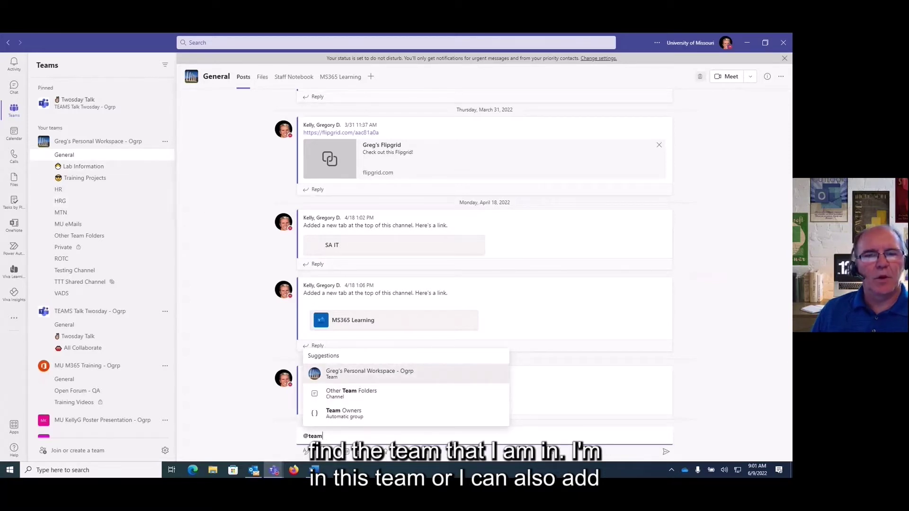
left_click(499, 437)
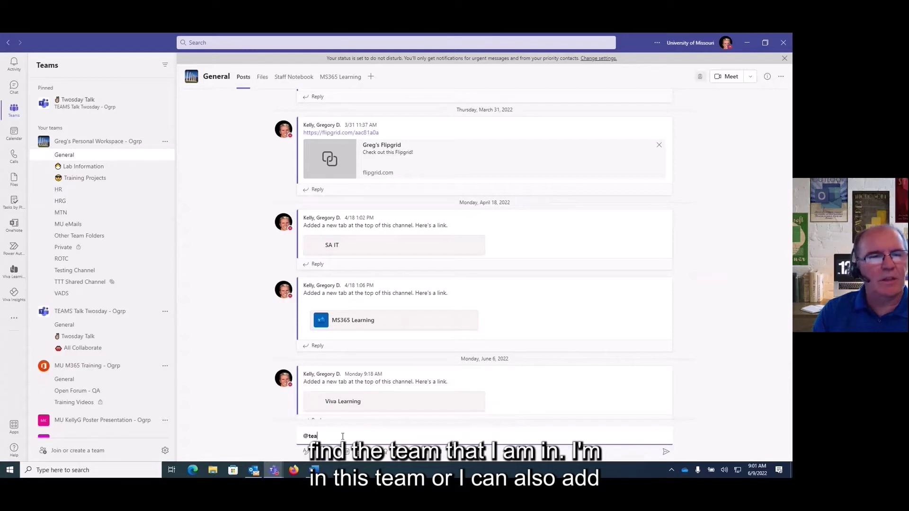
key("BackSpace")
key("BackSpace")
type("c")
type("hannel")
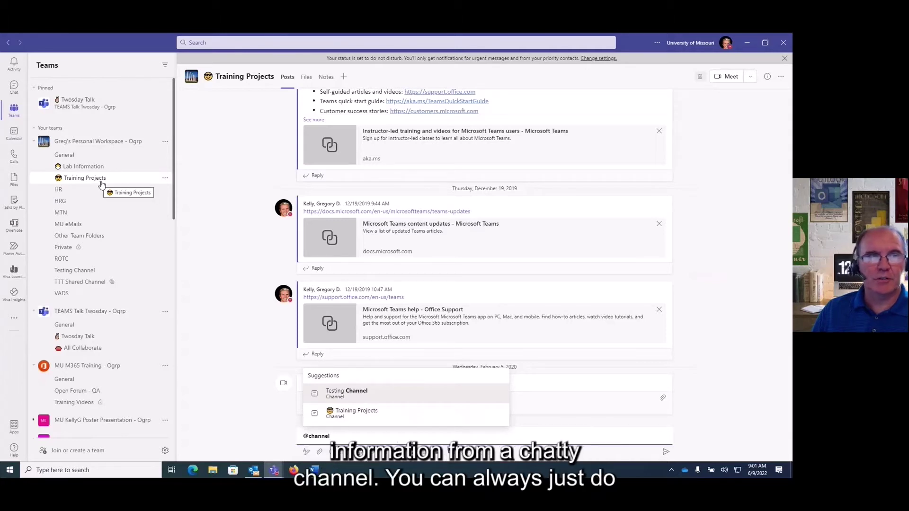
Step: Review the channel's Custom notification settings, leaving Channel mentions at Banner and feed, and cancel
left_click(166, 178)
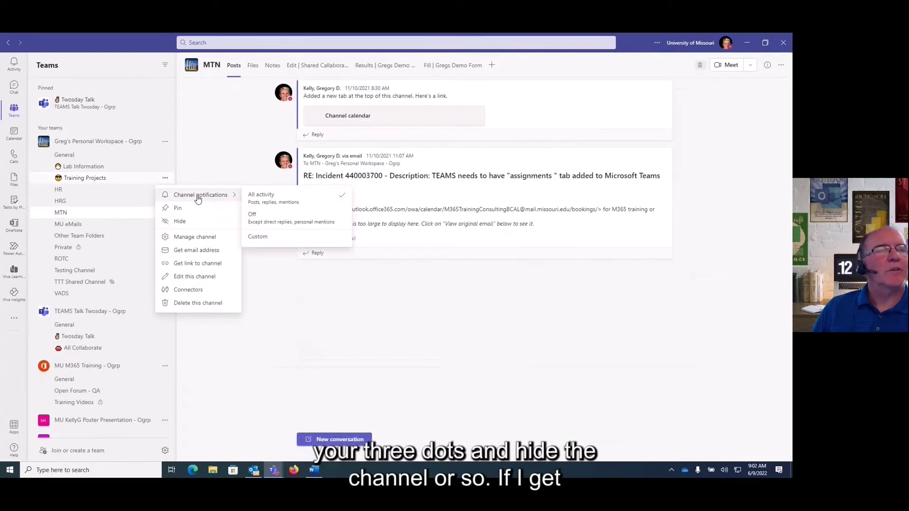
mouse_move(198, 195)
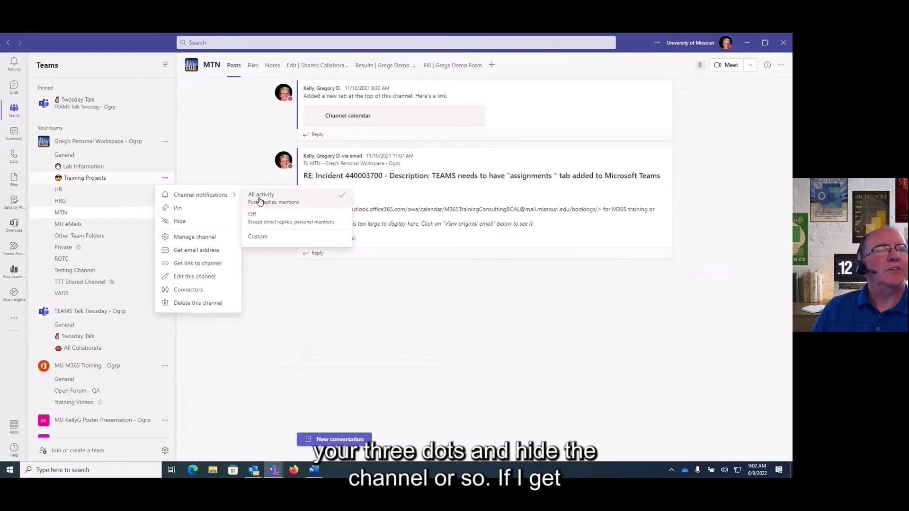
left_click(267, 241)
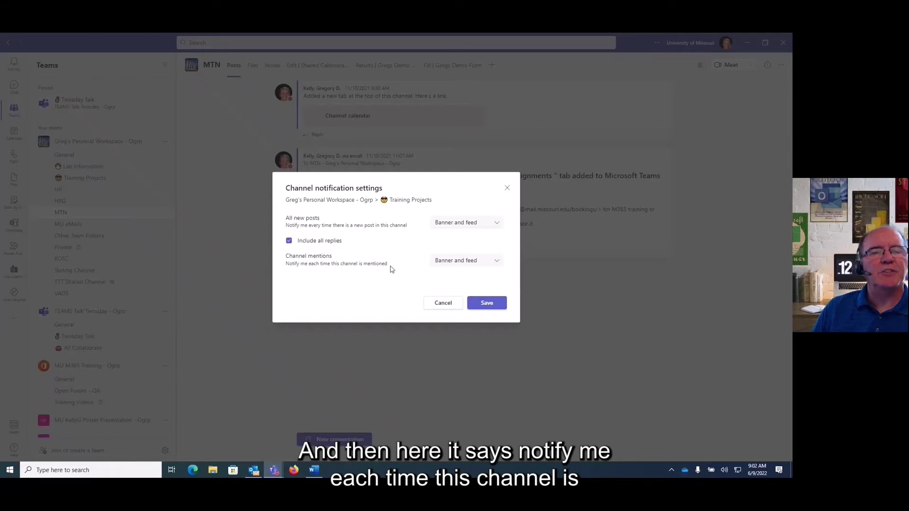
left_click(501, 265)
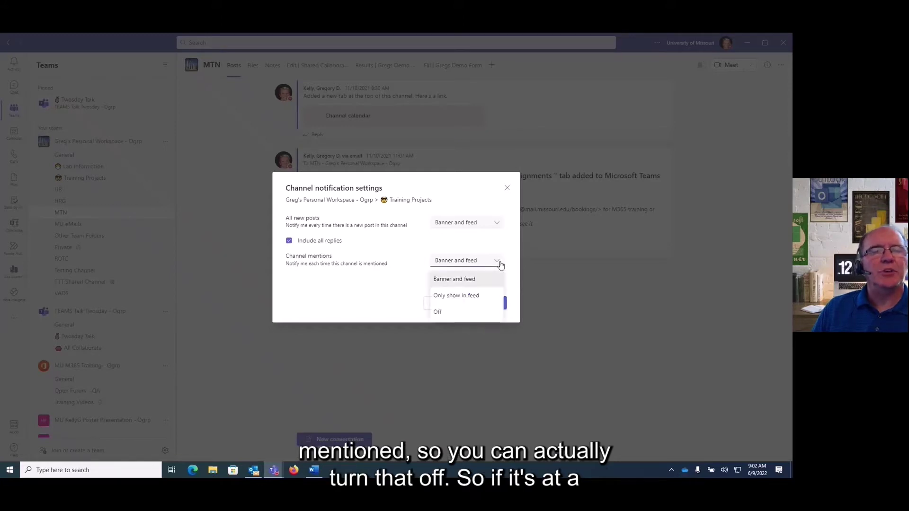
left_click(348, 303)
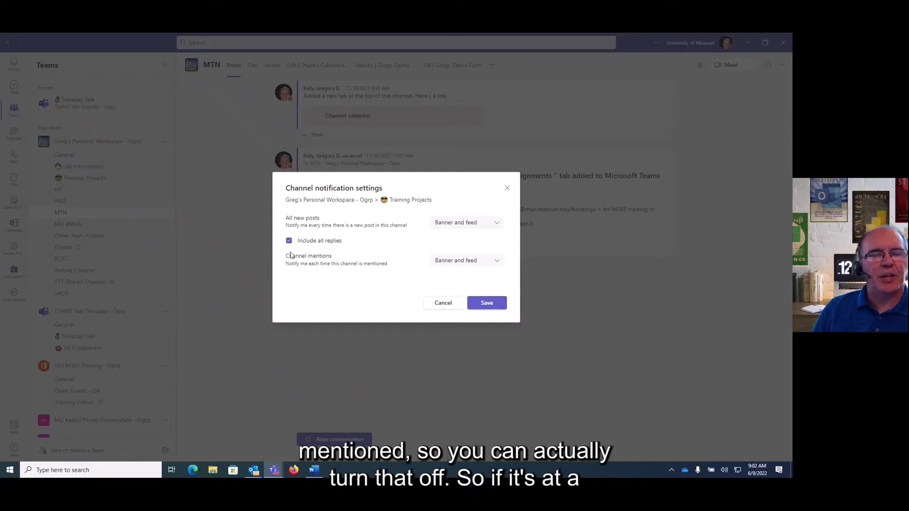
left_click(445, 305)
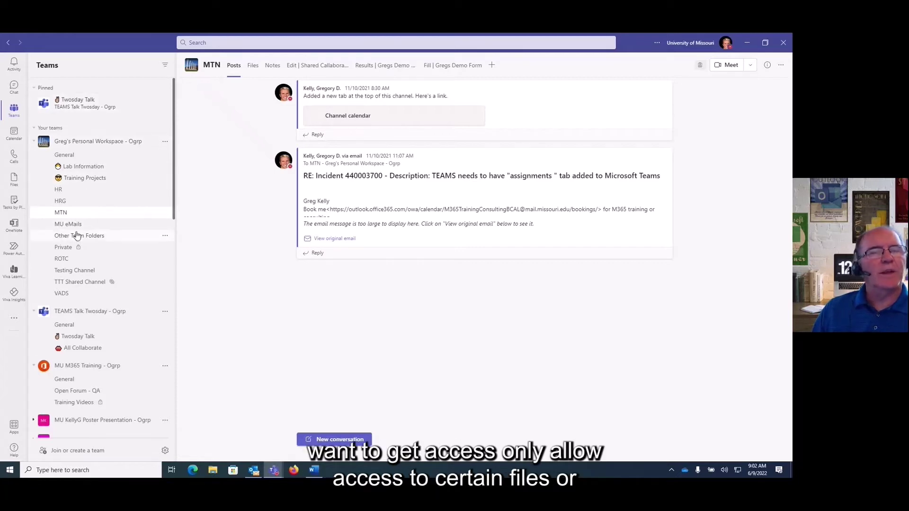
Step: Open the MTN channel's Files tab in SharePoint
left_click(252, 67)
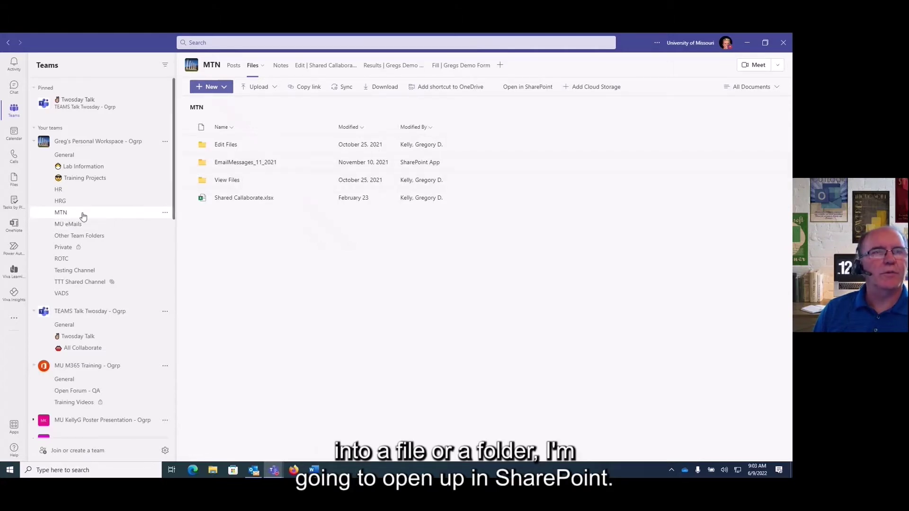
left_click(526, 89)
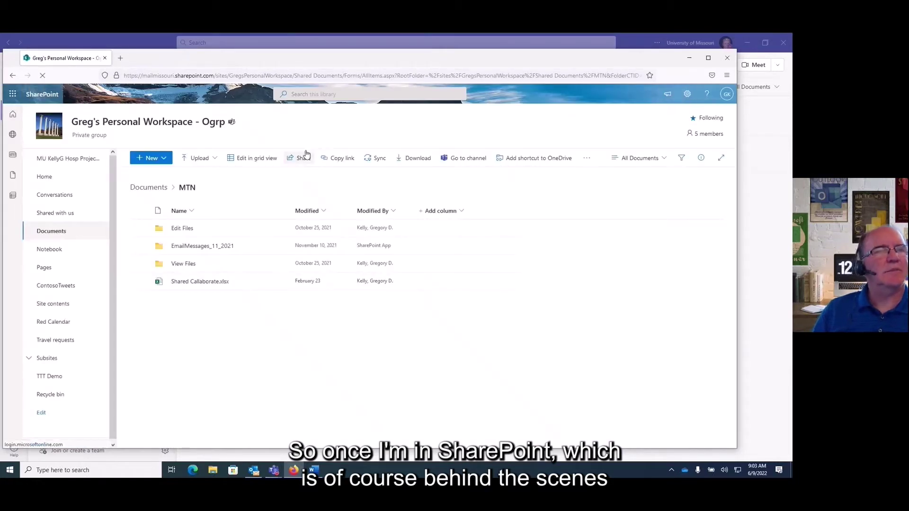
Step: Go to the Documents library root and view Manage access for the MTN folder
left_click(145, 188)
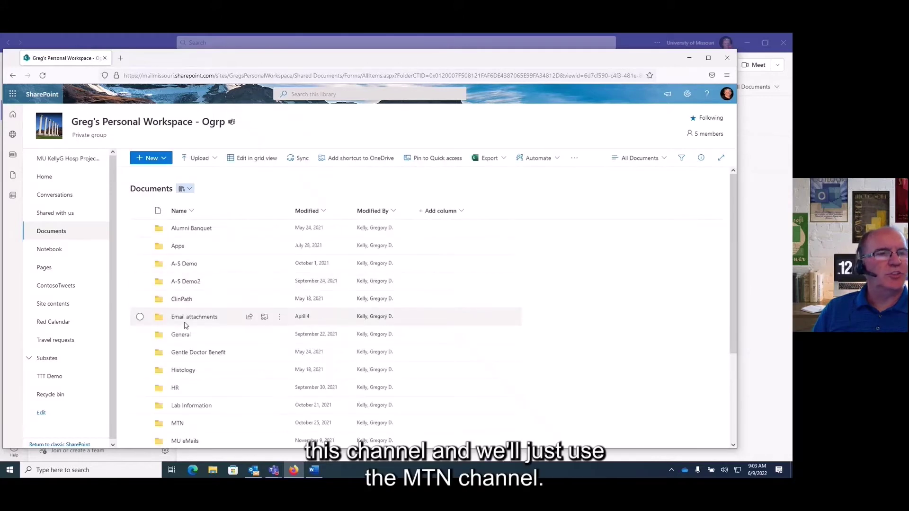
scroll(184, 320, "down", 3)
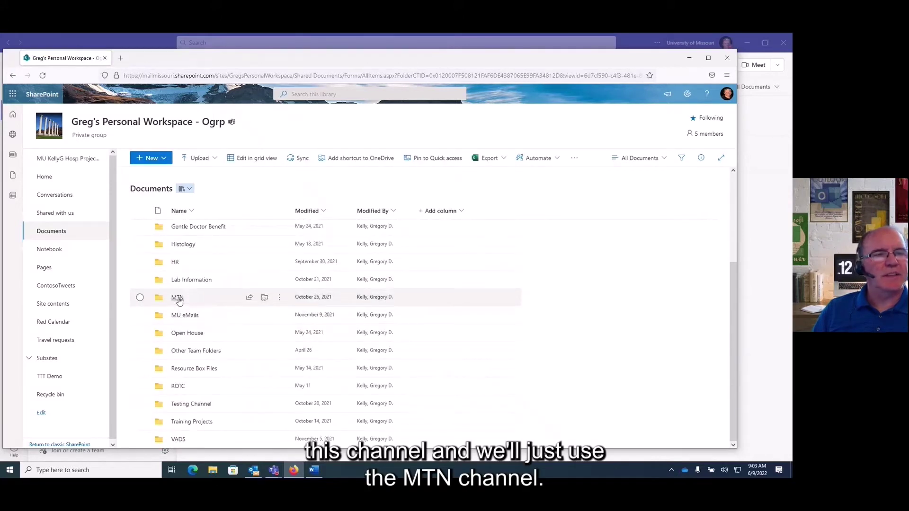
left_click(140, 298)
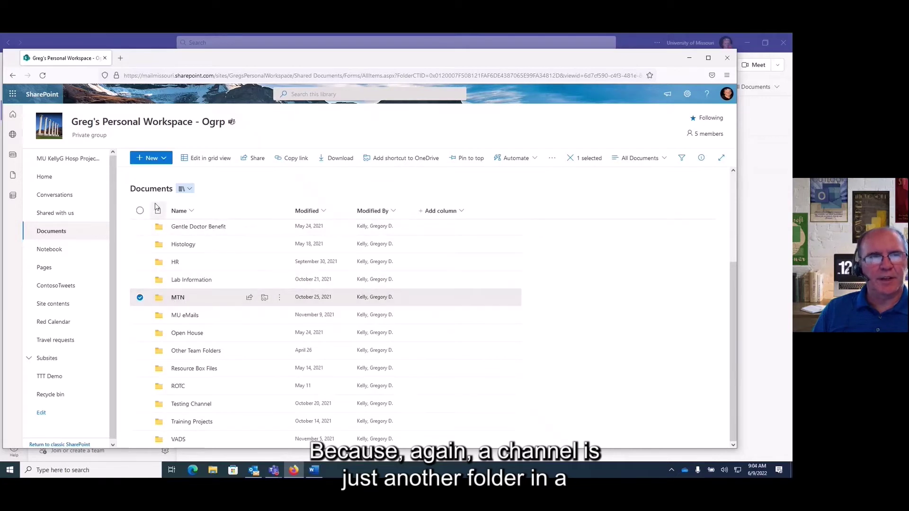
left_click(278, 301)
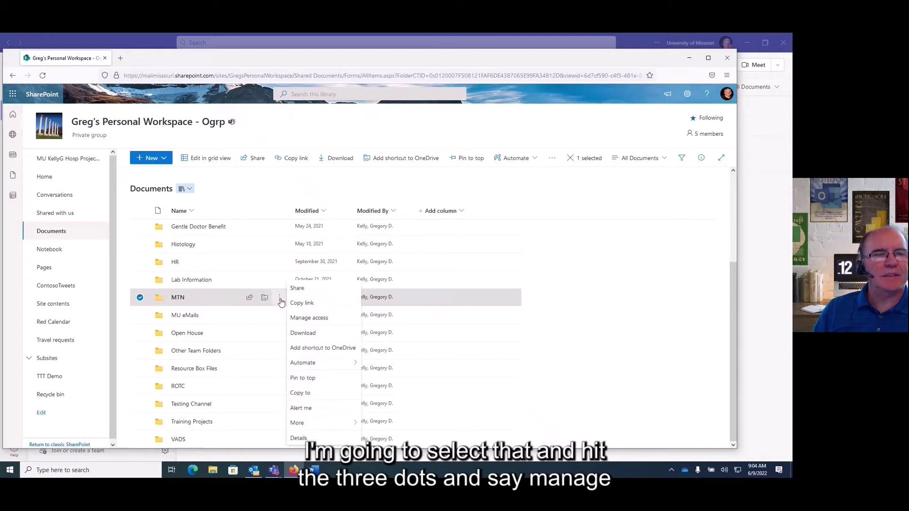
left_click(310, 318)
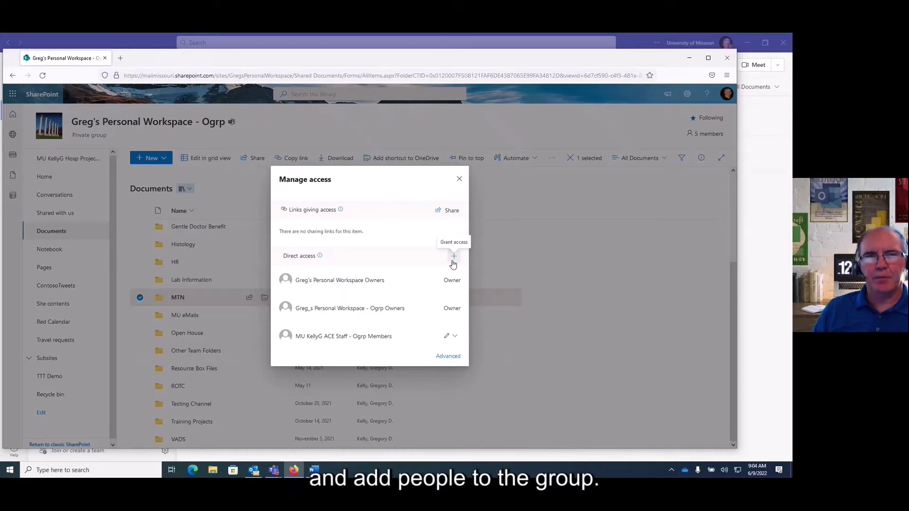
Step: Close the MTN access panel and switch from SharePoint and Teams to Outlook
left_click(459, 179)
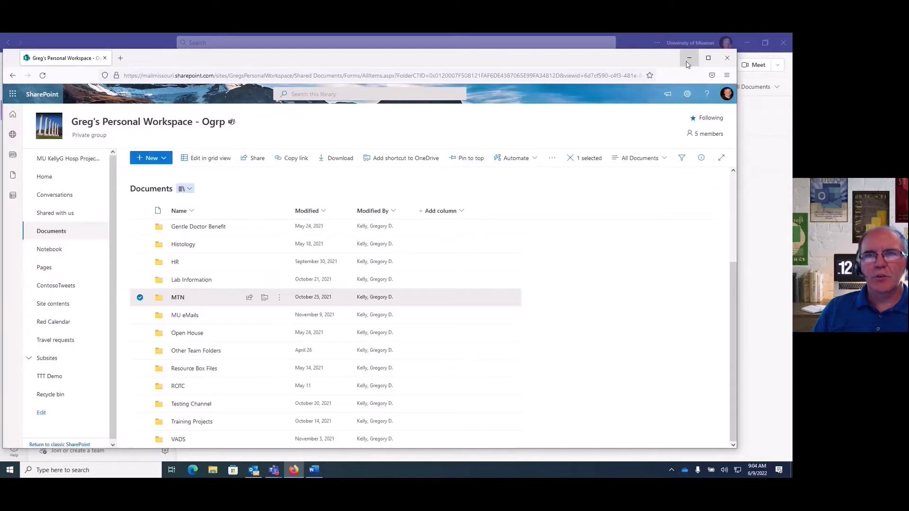
left_click(689, 59)
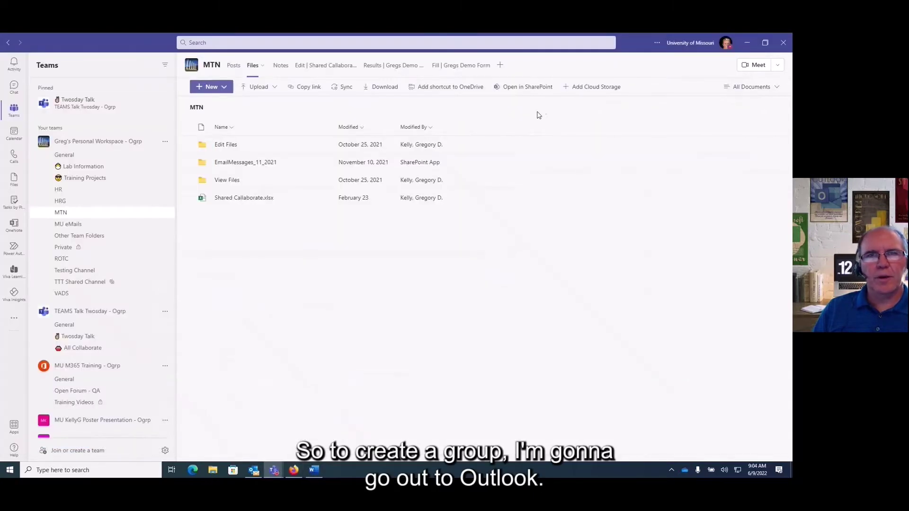
left_click(747, 45)
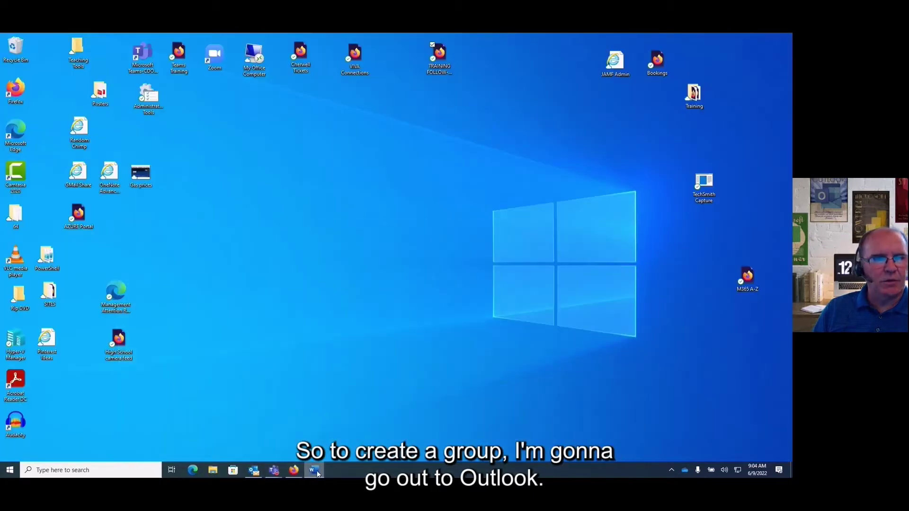
left_click(249, 473)
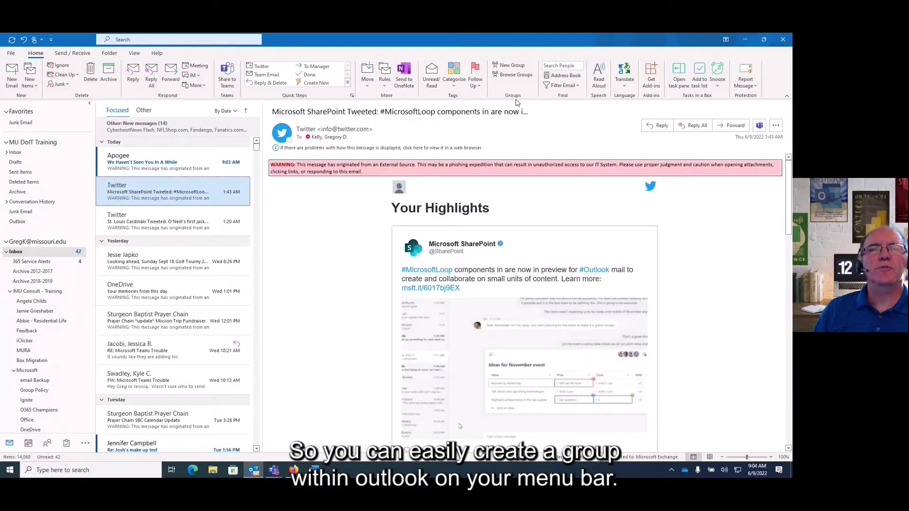
Step: Create the group 'MU KellyG BBT' without sending group email to members' inboxes
left_click(512, 68)
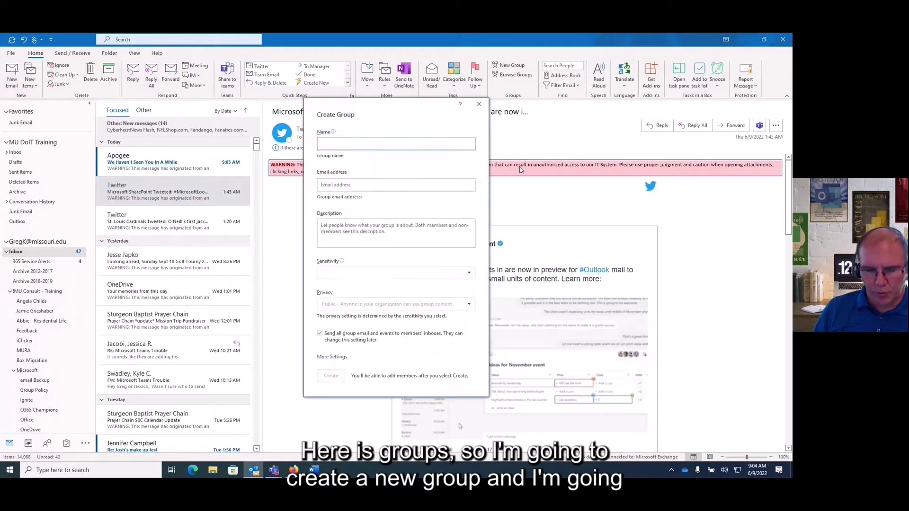
type("MU Ke")
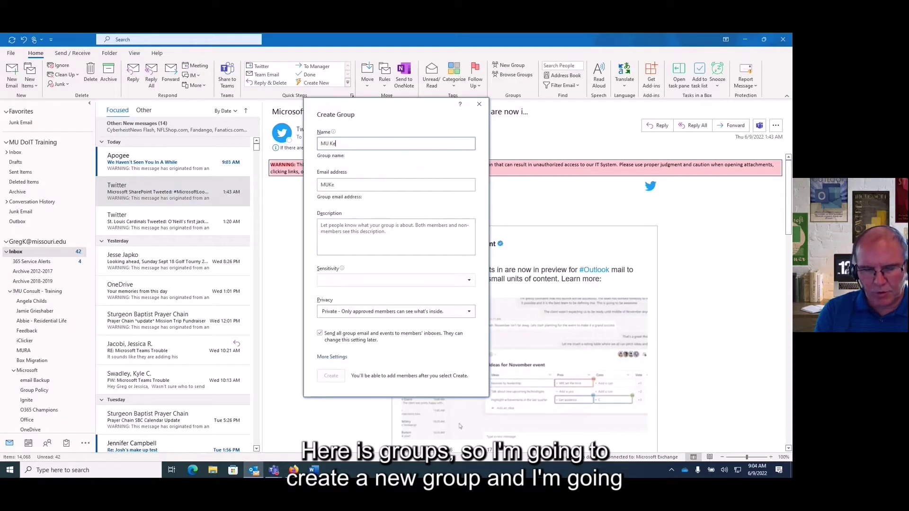
type("llyG")
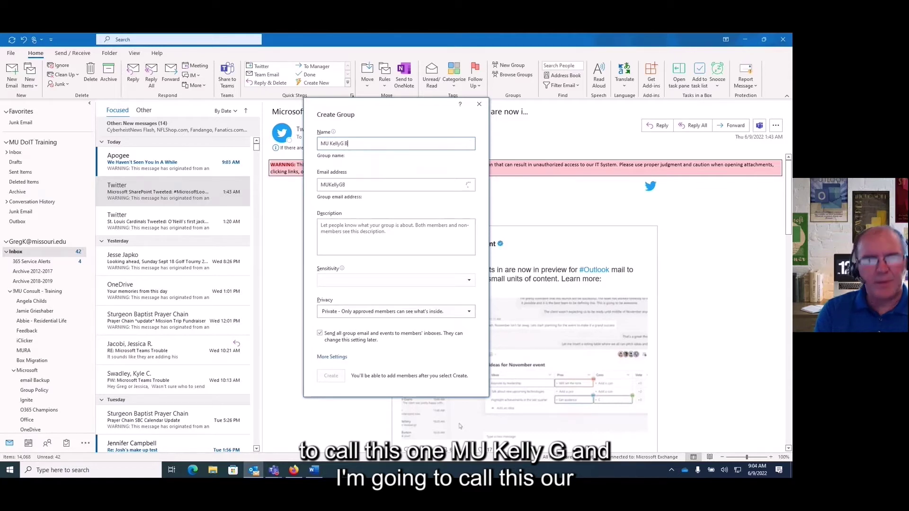
type("BBT")
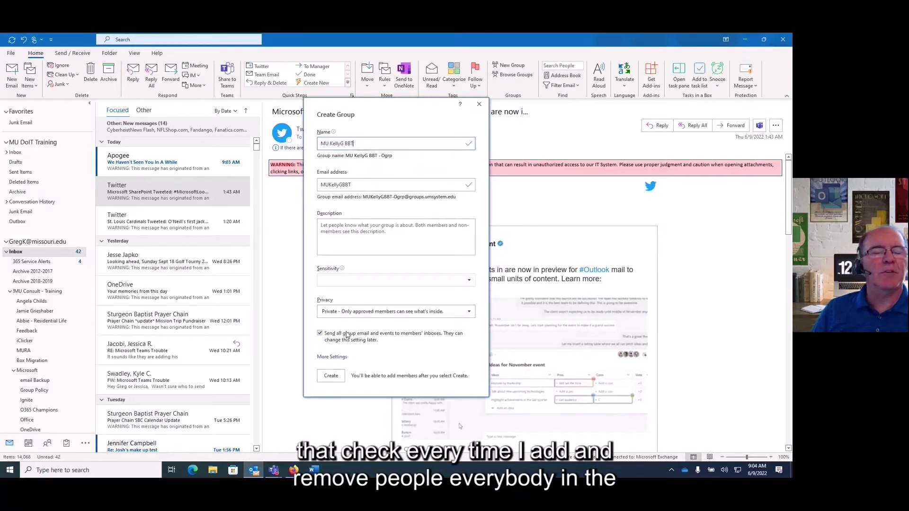
left_click(320, 333)
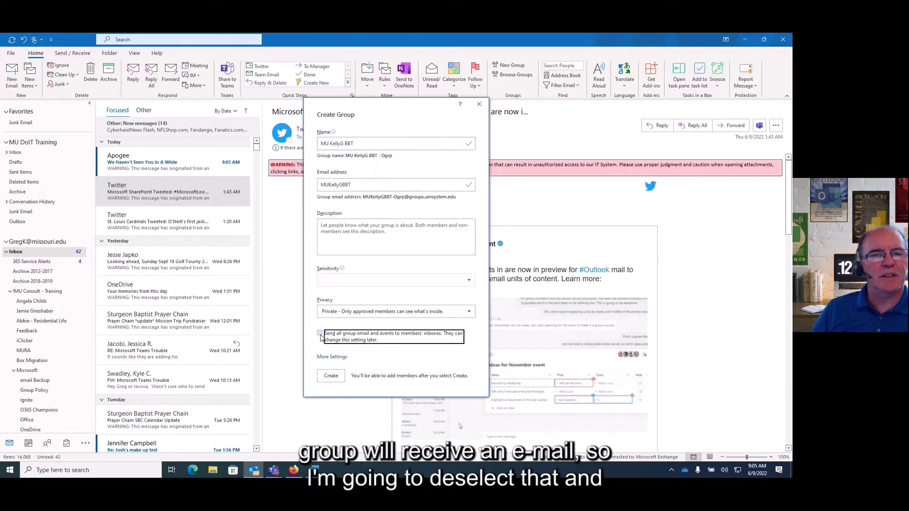
left_click(331, 376)
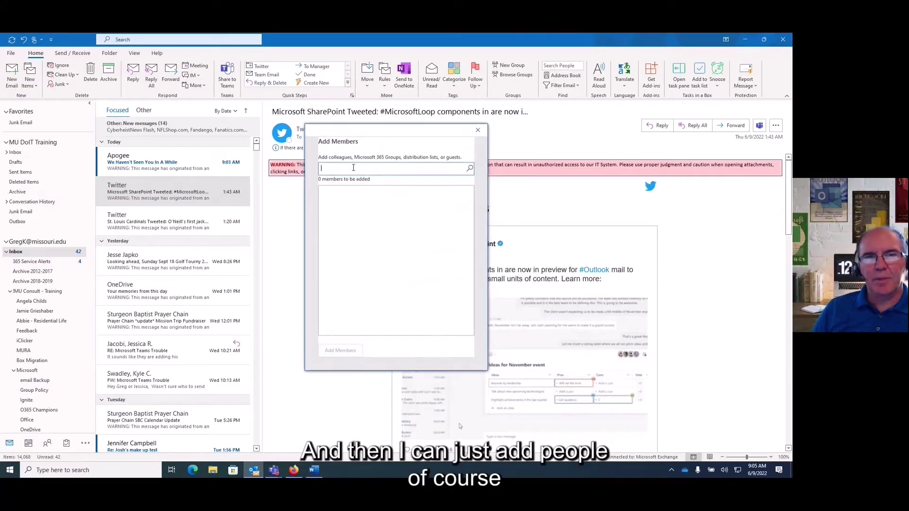
Step: Search 'kelly' in Add Members, close it without adding anyone, and minimize Outlook
left_click(372, 172)
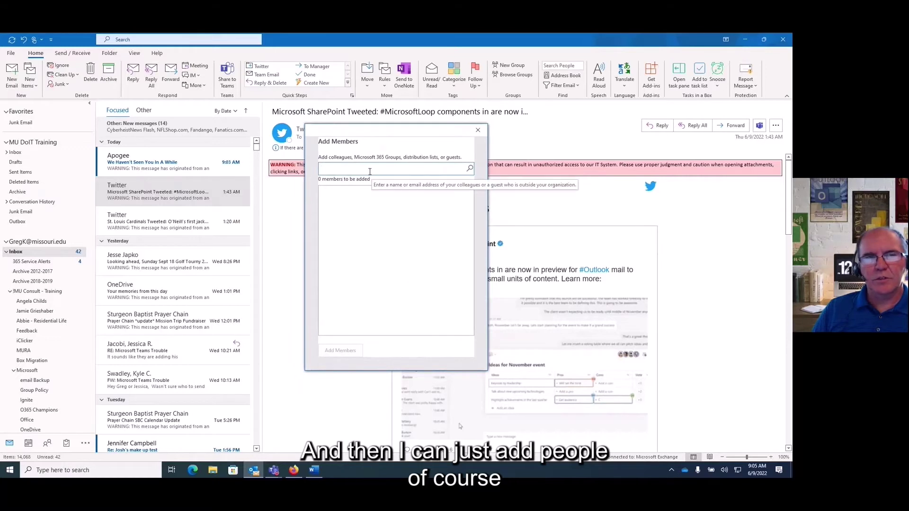
type("kelly")
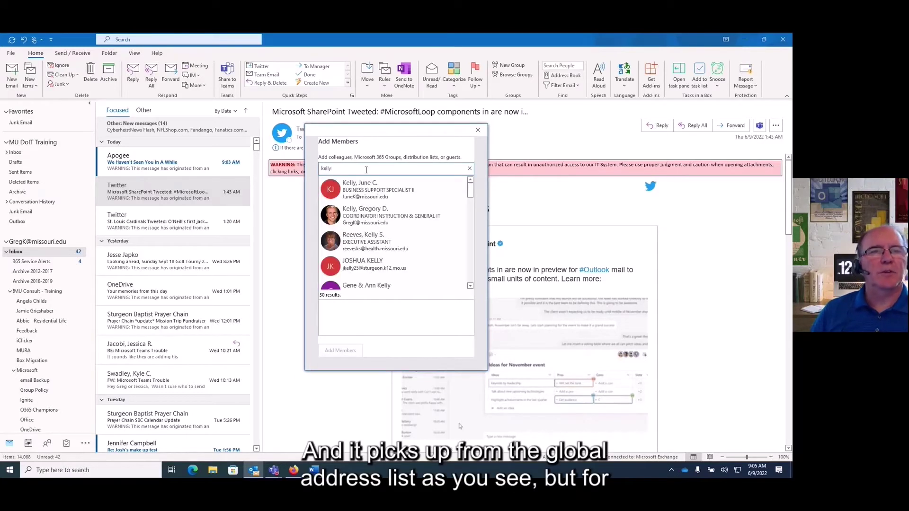
left_click(477, 129)
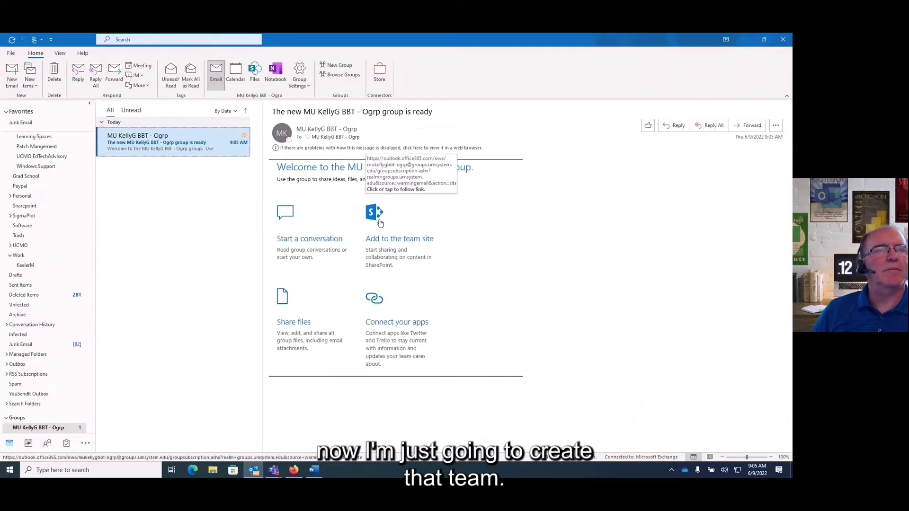
left_click(745, 40)
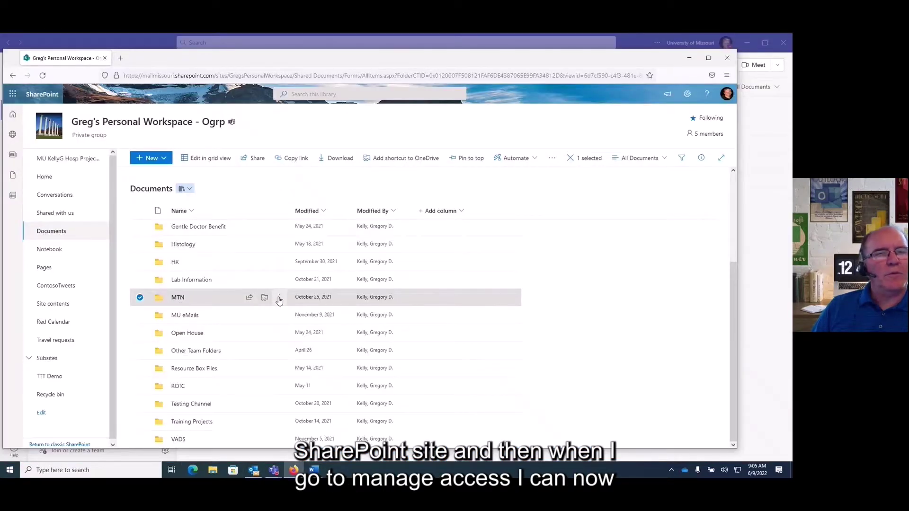
left_click(278, 298)
left_click(309, 318)
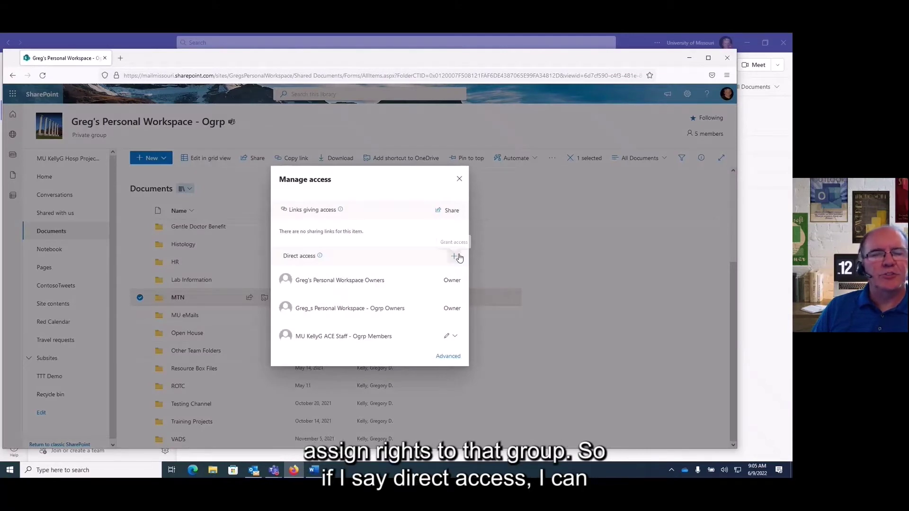
left_click(455, 257)
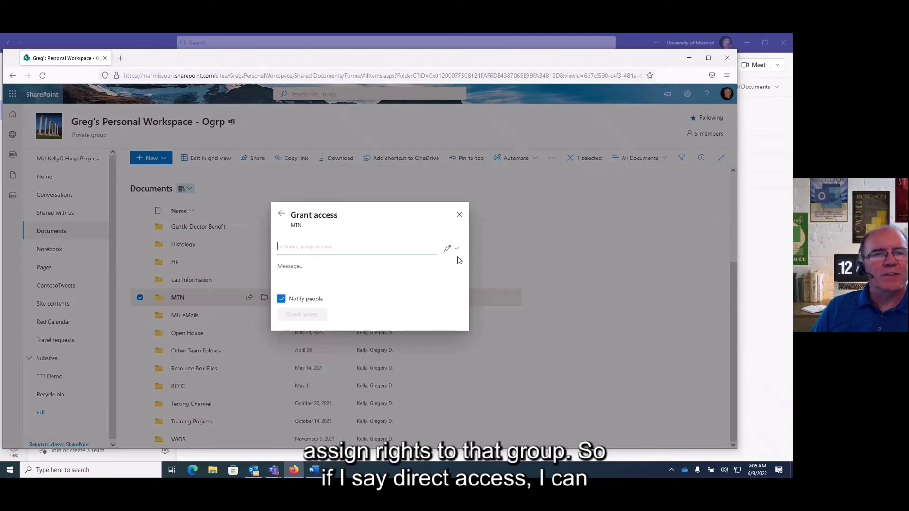
type("mu kellyg")
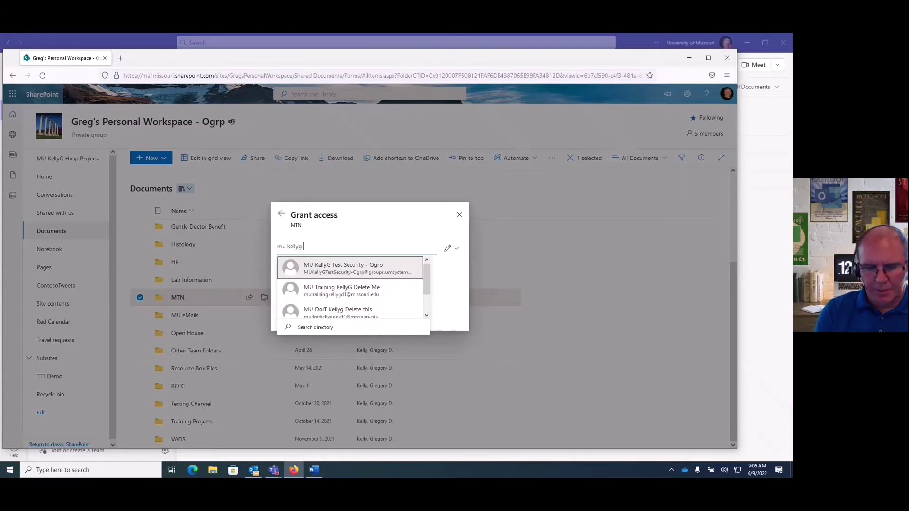
type(" bbt")
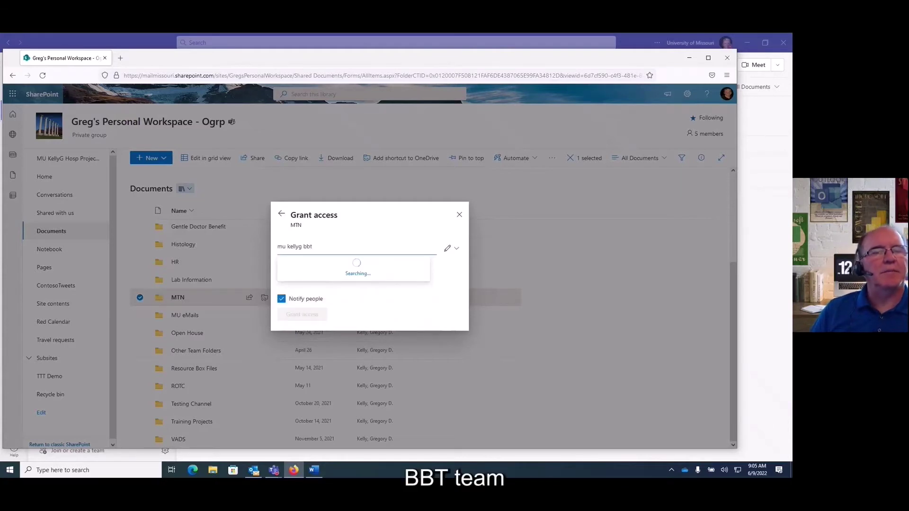
left_click(340, 269)
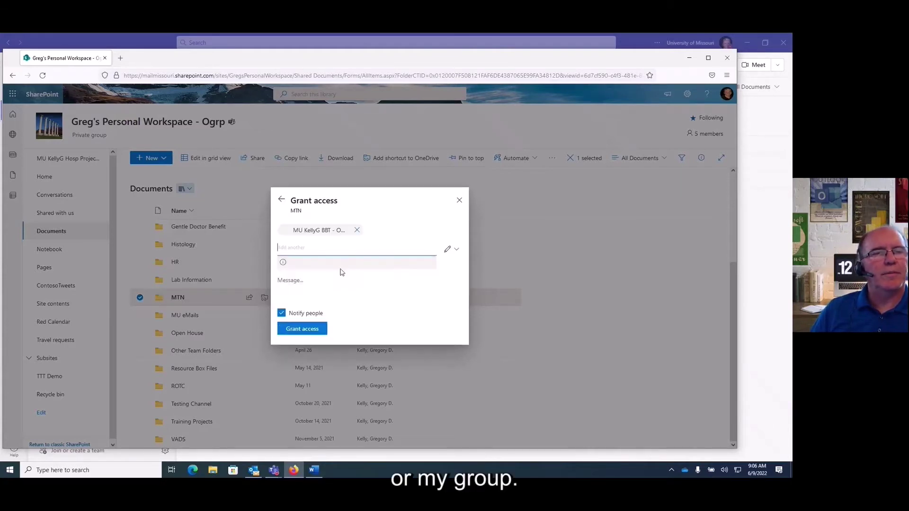
left_click(281, 314)
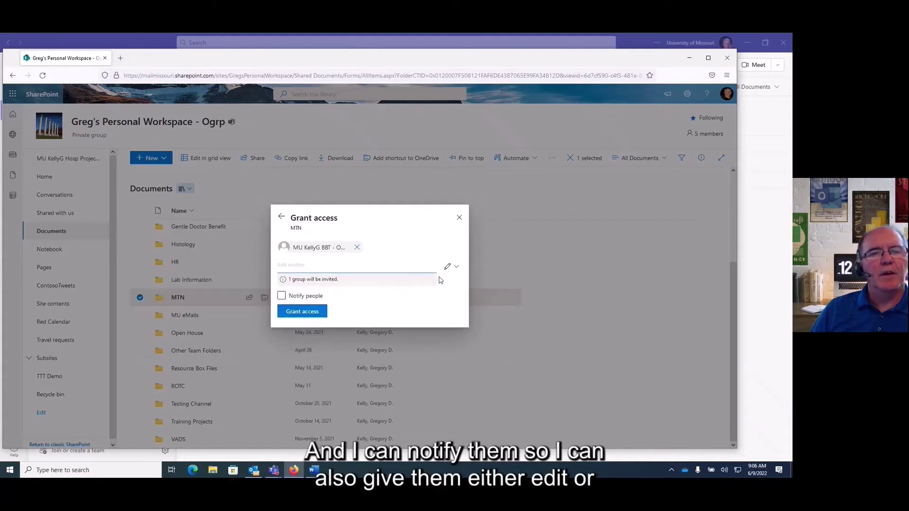
left_click(453, 266)
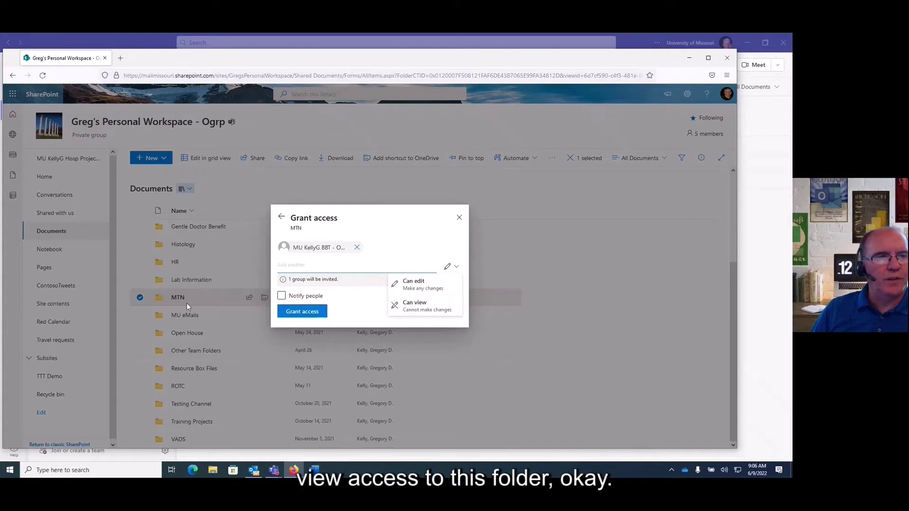
left_click(459, 217)
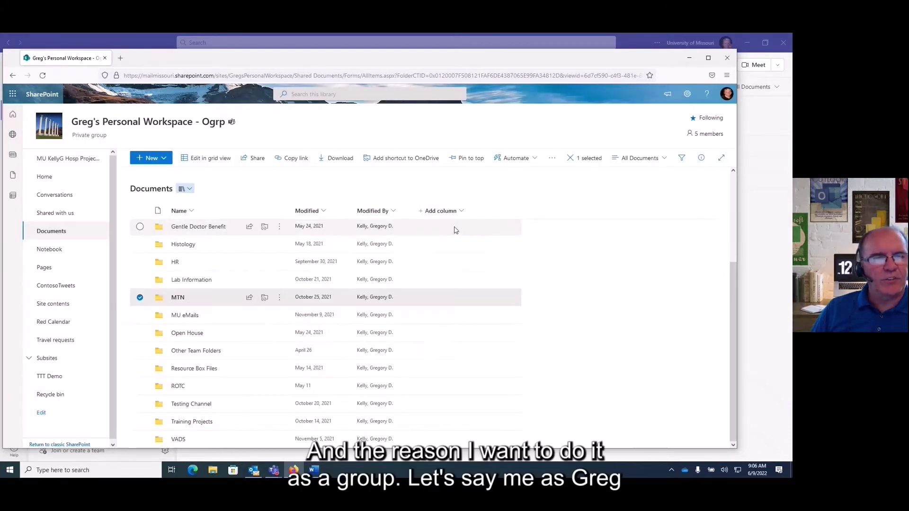
Step: Search the Outlook address book for the user's own name and open their contact details
left_click(253, 473)
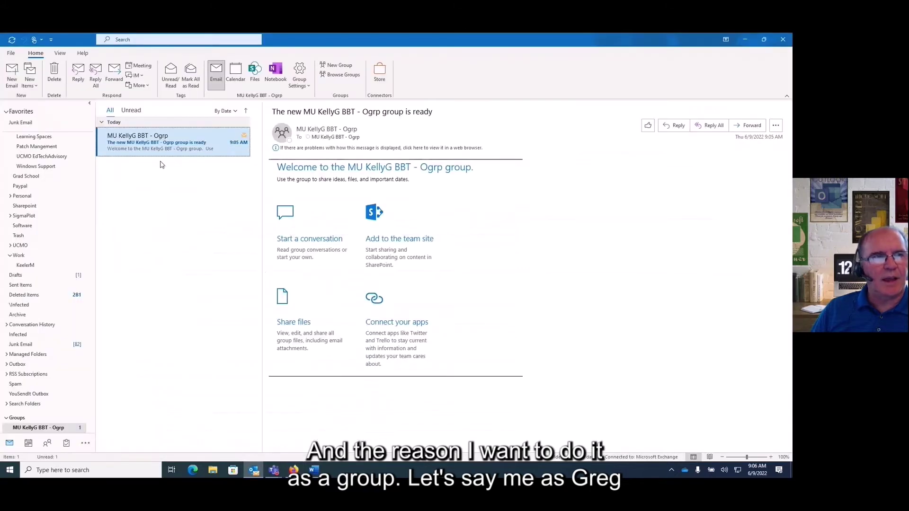
left_click(53, 239)
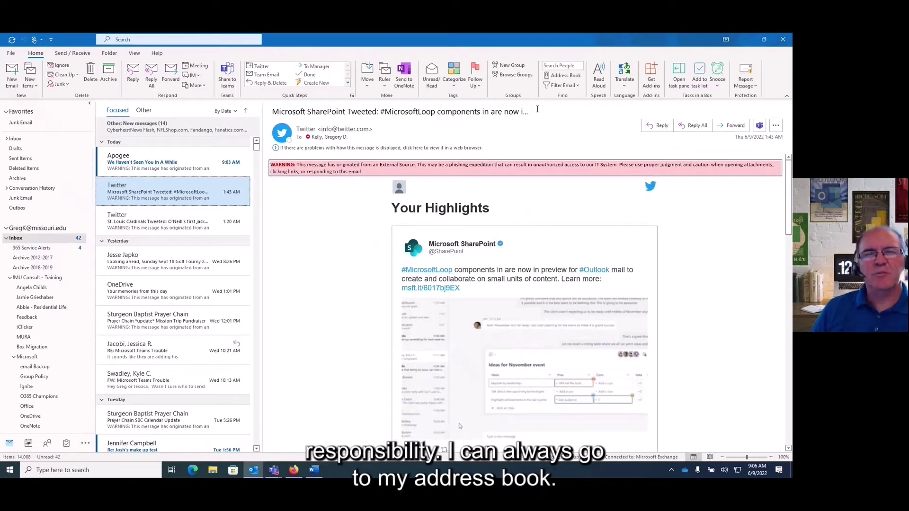
left_click(560, 76)
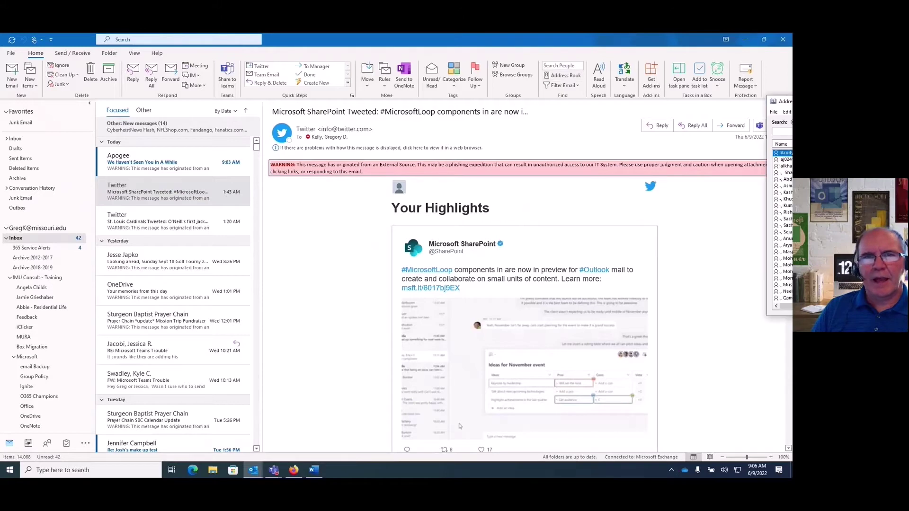
left_click_drag(480, 110, 479, 111)
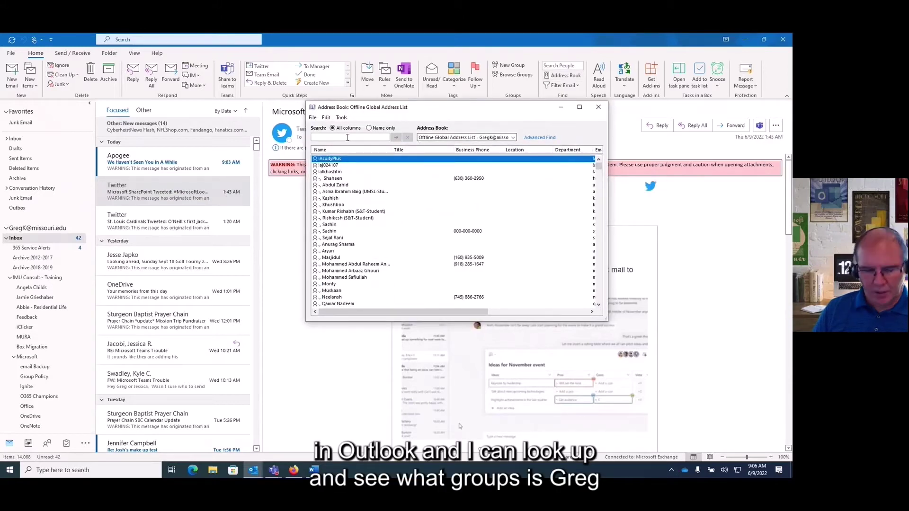
type("greg")
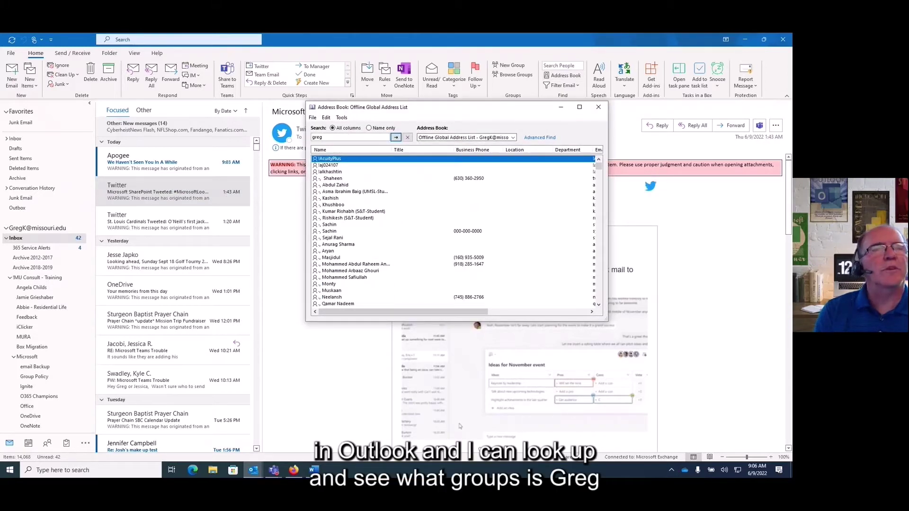
type(" kelly")
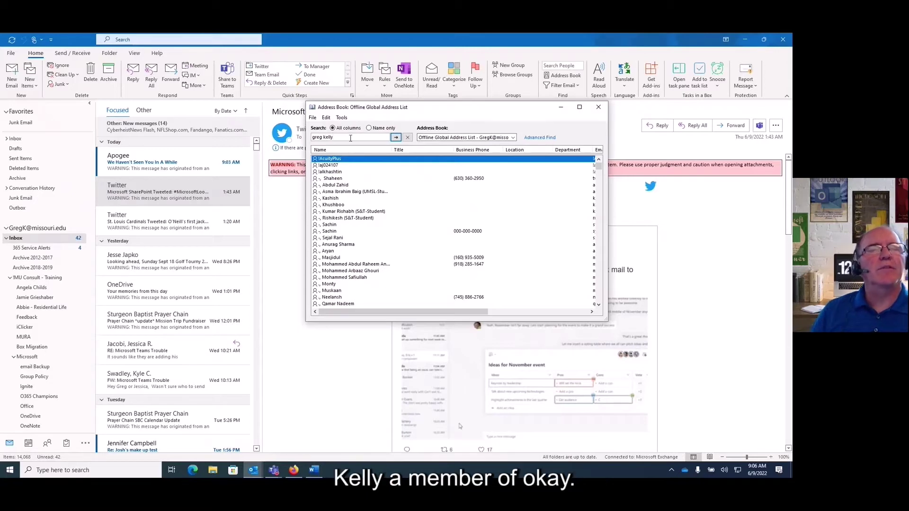
left_click(396, 137)
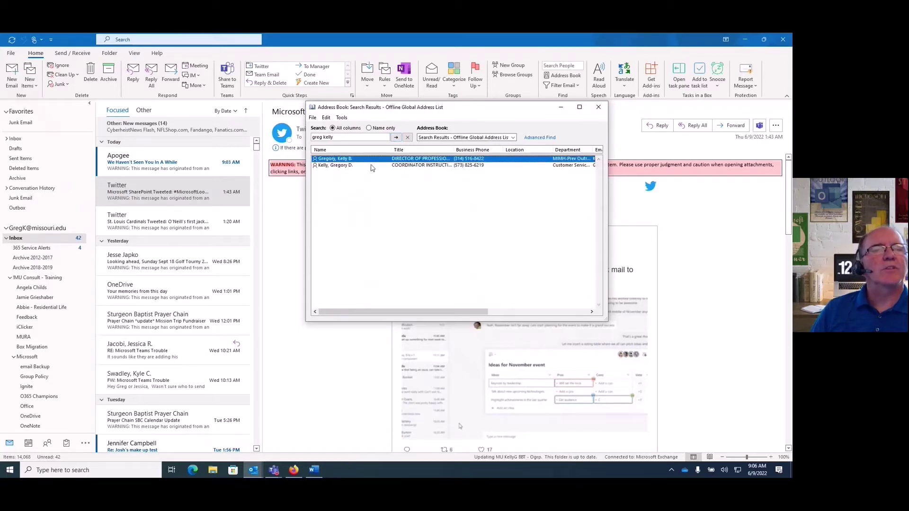
double_click(354, 165)
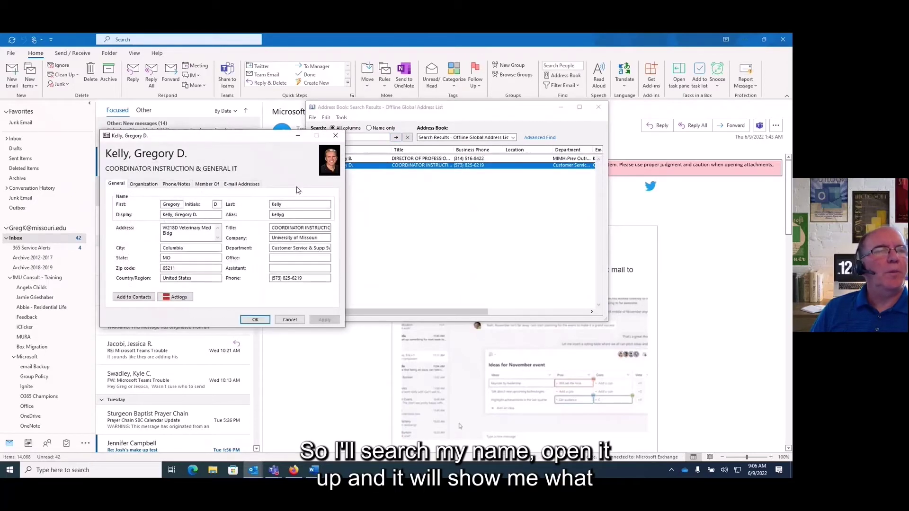
Step: Review the contact's group memberships and one group's properties, then close all address book windows
left_click(207, 184)
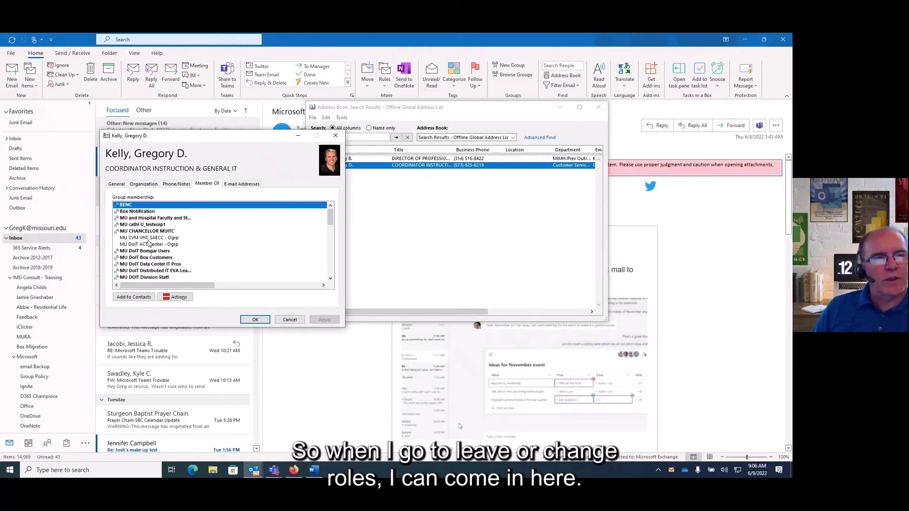
double_click(148, 239)
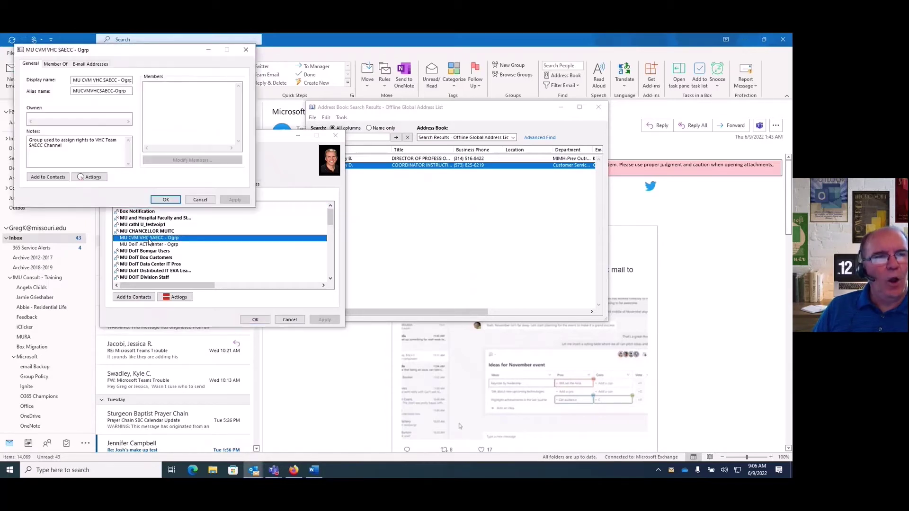
left_click(204, 200)
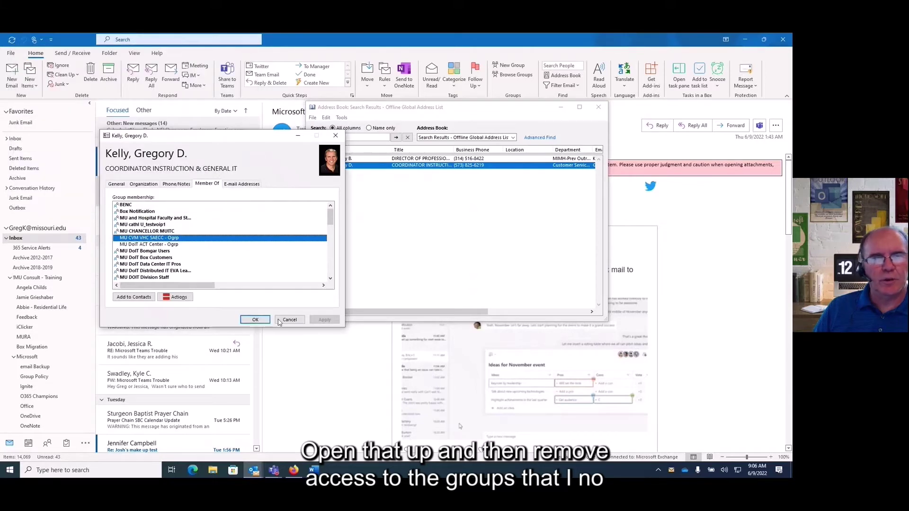
left_click(286, 321)
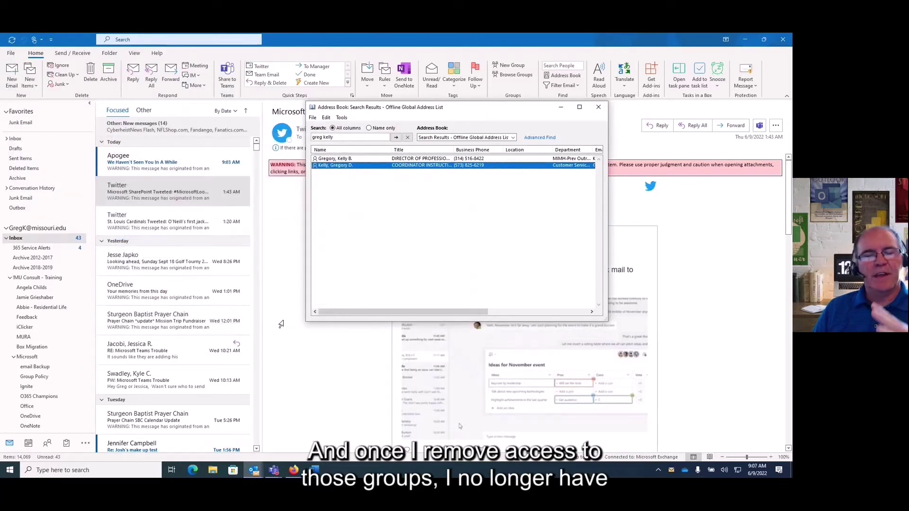
left_click(599, 108)
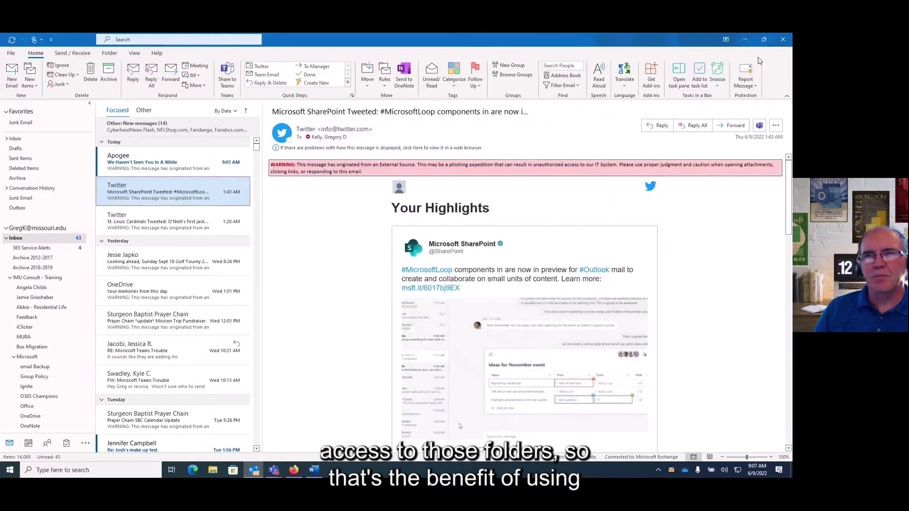
Step: Minimize Outlook and the SharePoint browser to return to Teams' MTN Files view
left_click(754, 42)
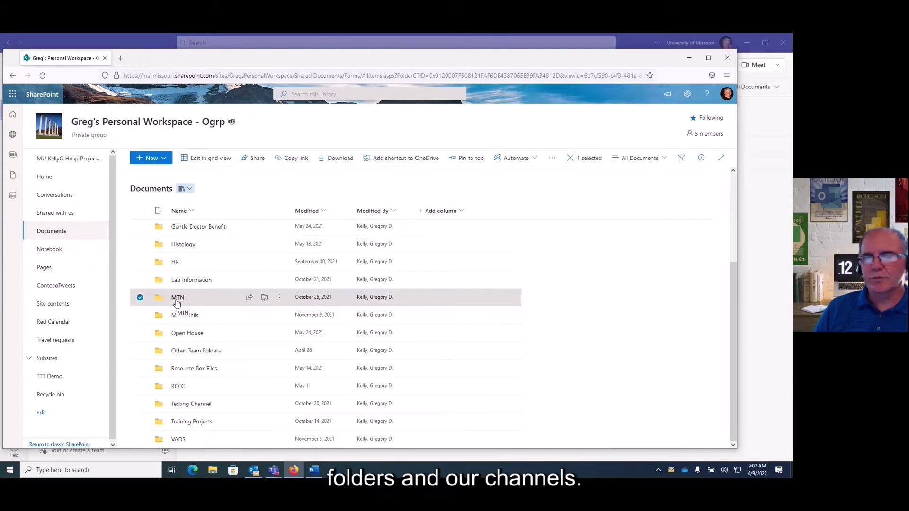
left_click(687, 58)
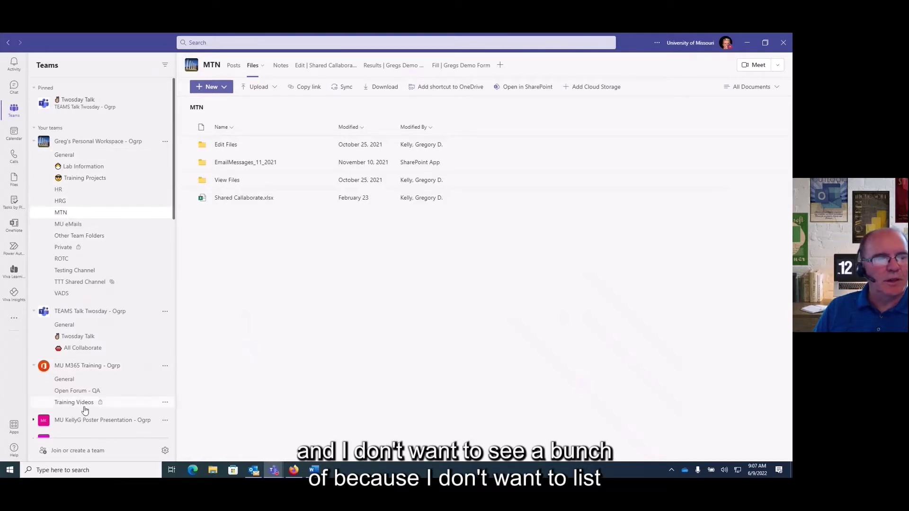
scroll(172, 203, "down", 3)
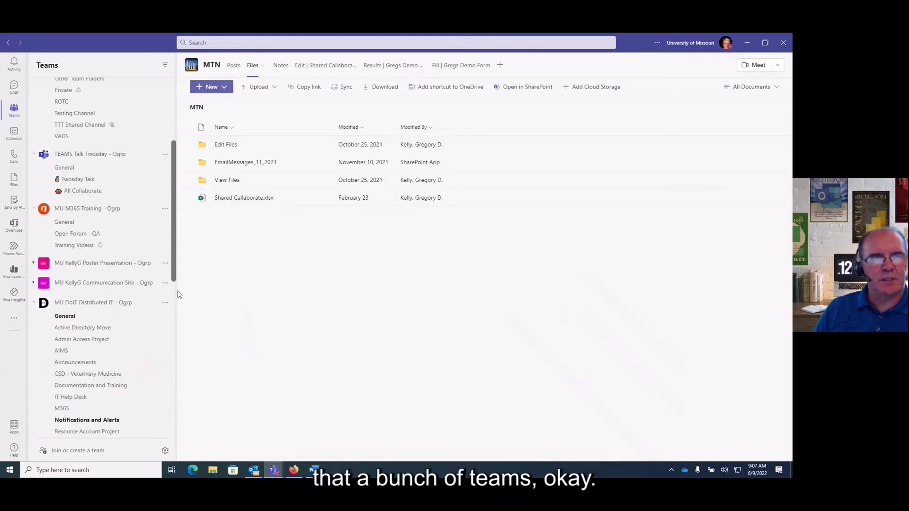
scroll(169, 266, "down", 1)
scroll(176, 248, "up", 2)
left_click_drag(176, 249, 177, 206)
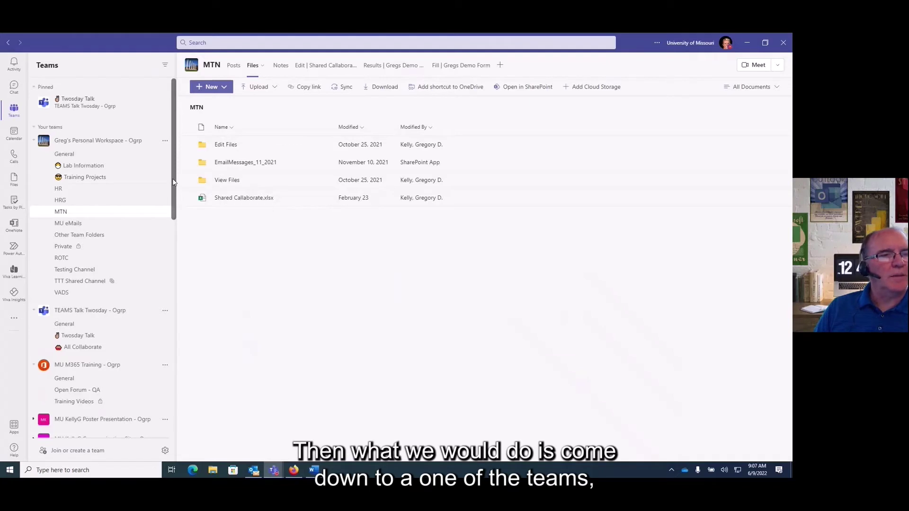
scroll(173, 181, "down", 3)
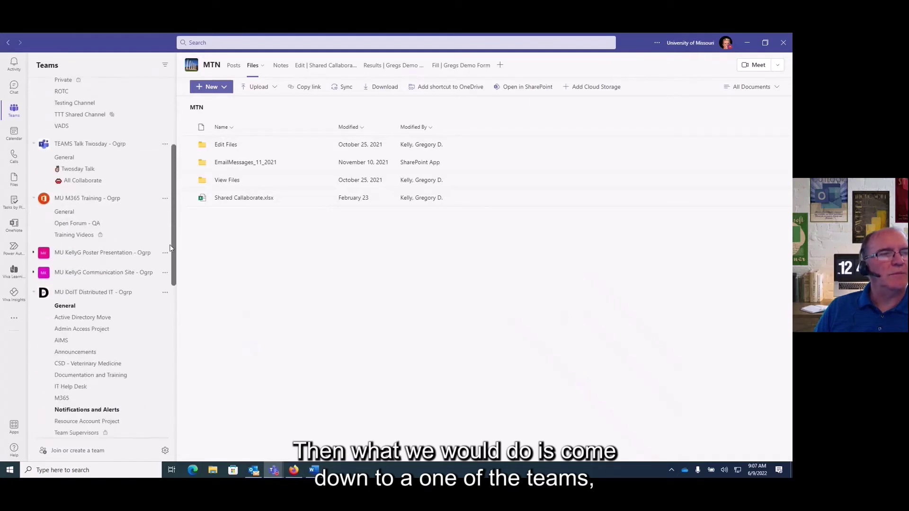
scroll(170, 241, "down", 2)
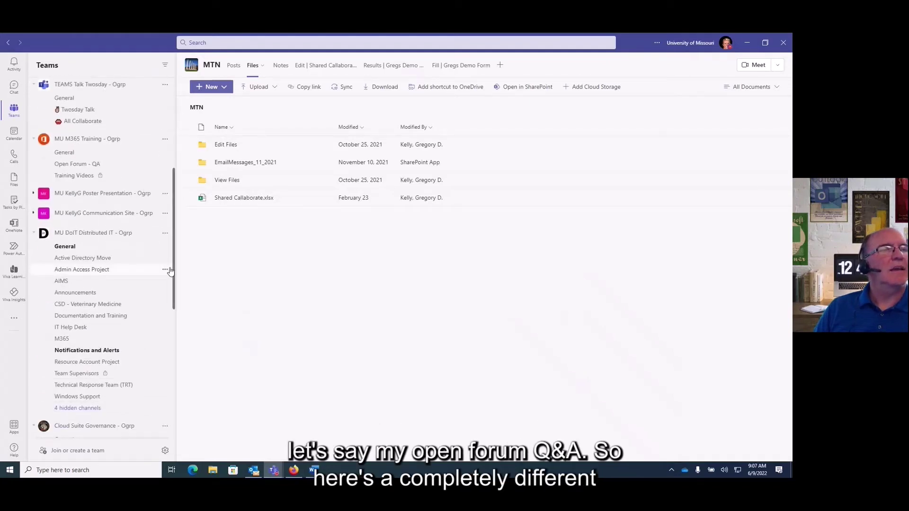
Step: Open the Open Forum - QA channel's files in SharePoint and move the browser window aside
left_click(81, 169)
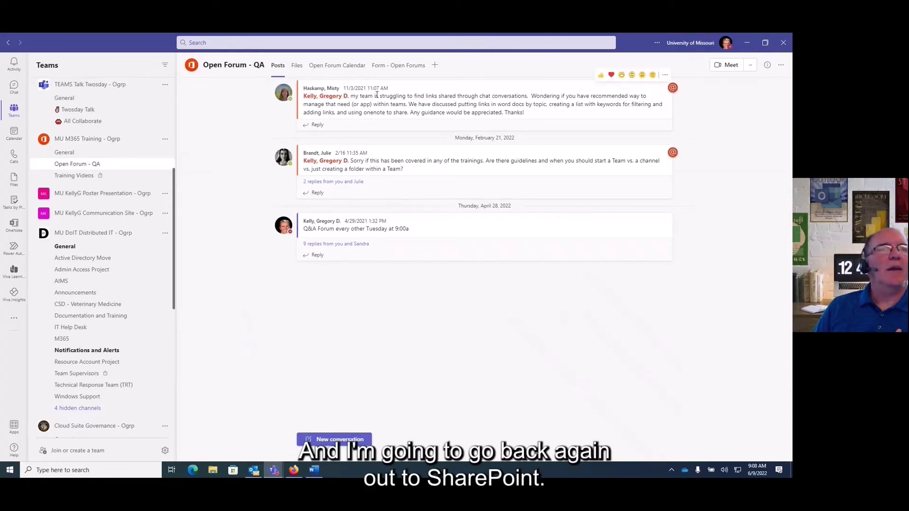
left_click(297, 66)
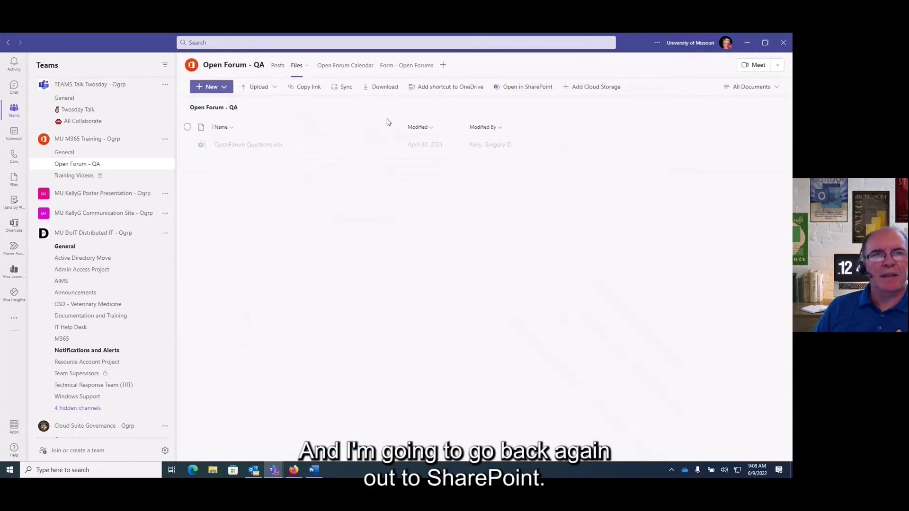
left_click(526, 87)
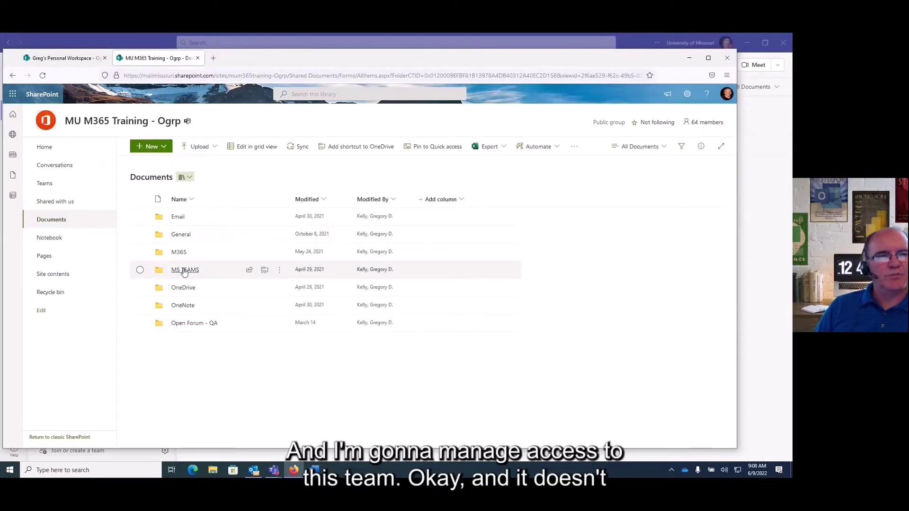
left_click_drag(250, 57, 294, 110)
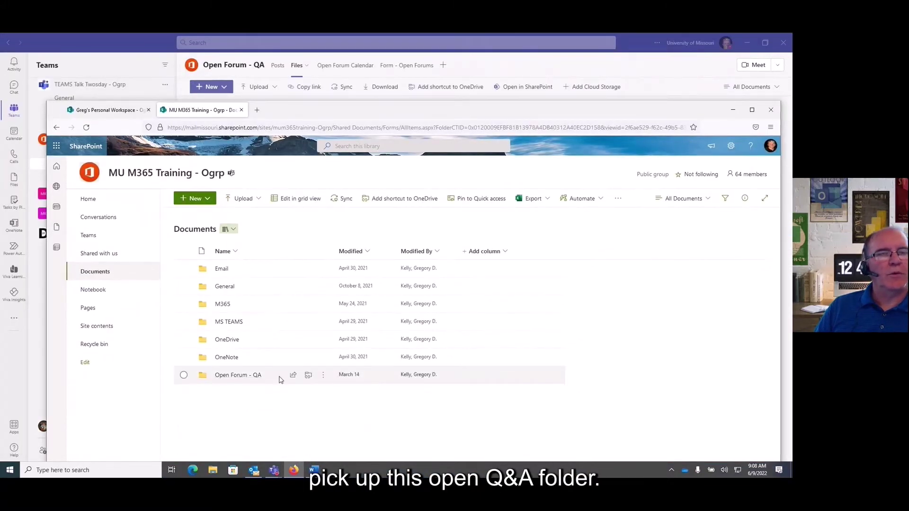
Step: Open Manage access for the Open Forum - QA folder
left_click(324, 376)
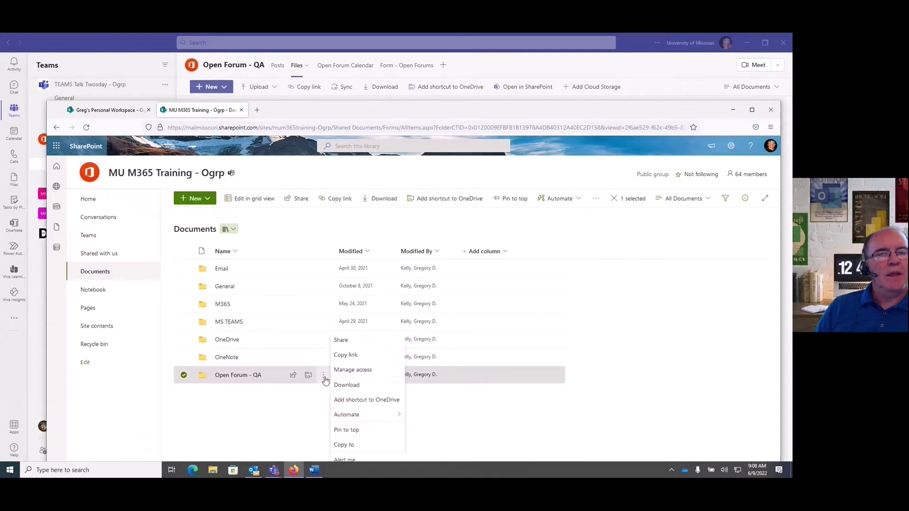
left_click(353, 370)
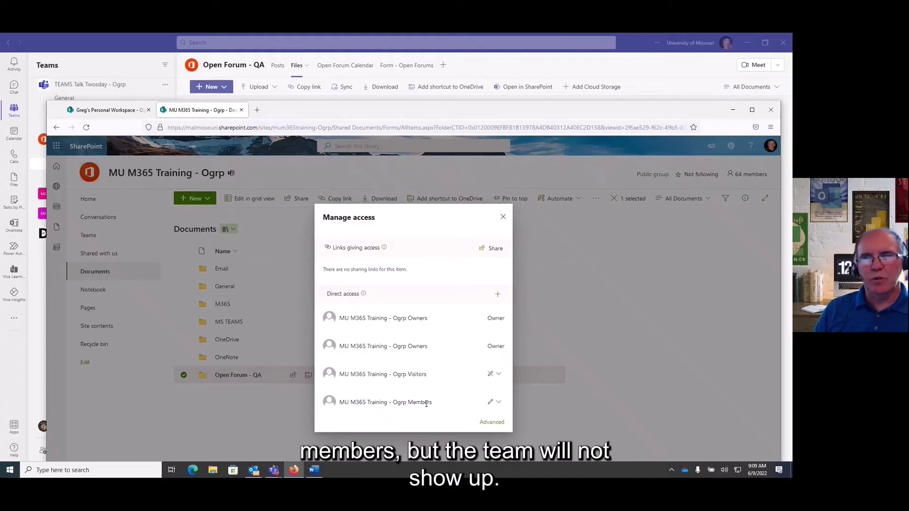
Step: From Advanced permissions, start adding users to the MU M365 Training - Ogrp Members group
left_click(491, 422)
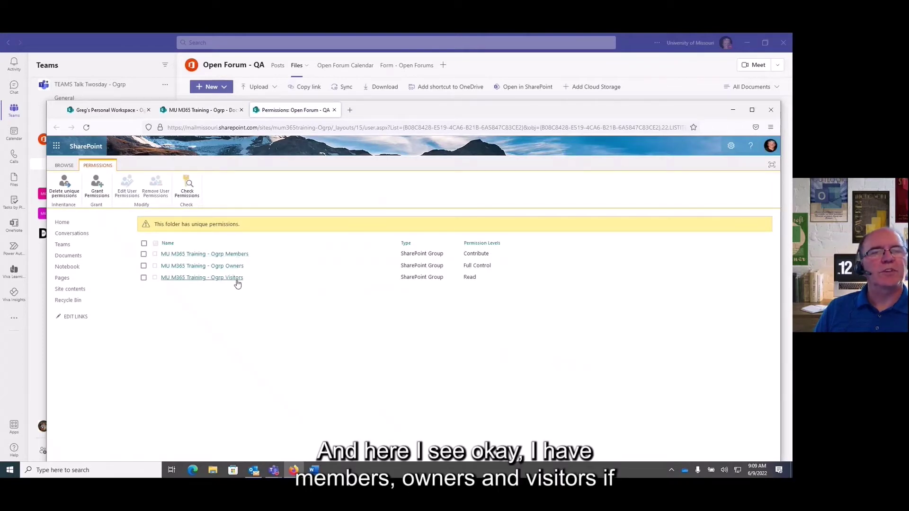
left_click(217, 256)
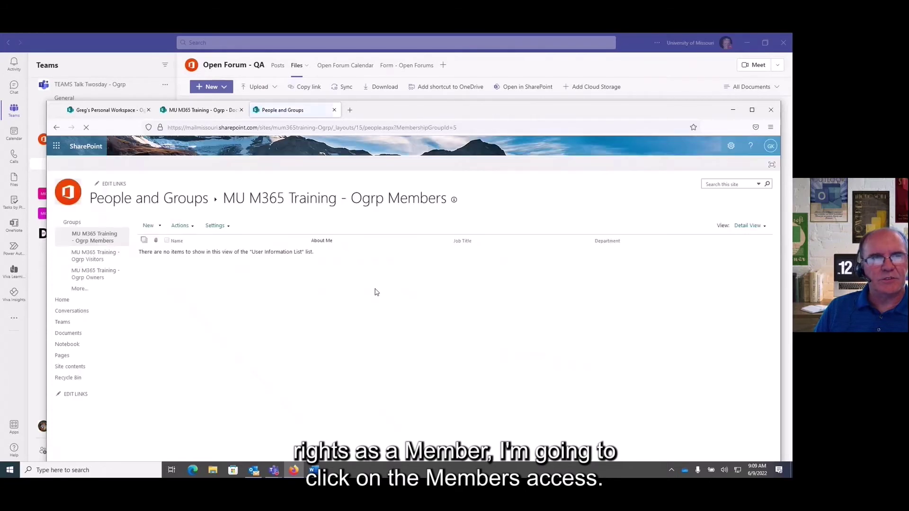
left_click(160, 227)
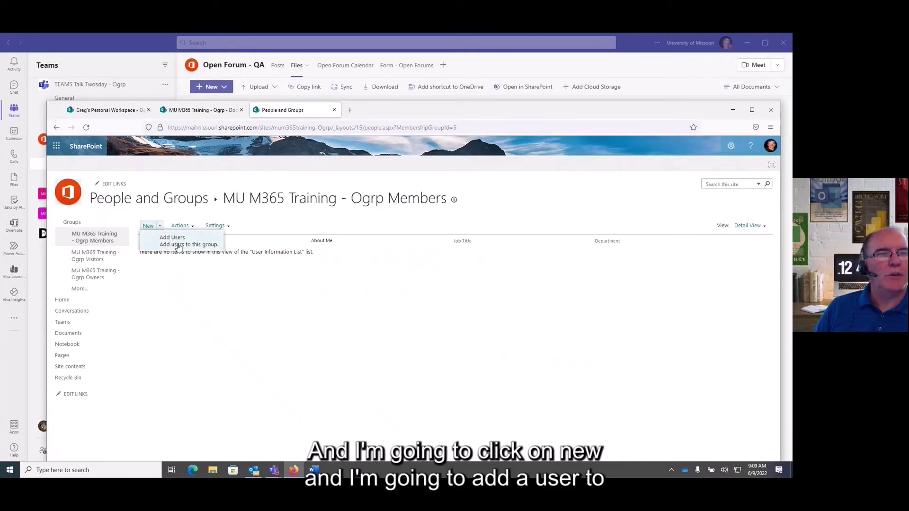
left_click(178, 246)
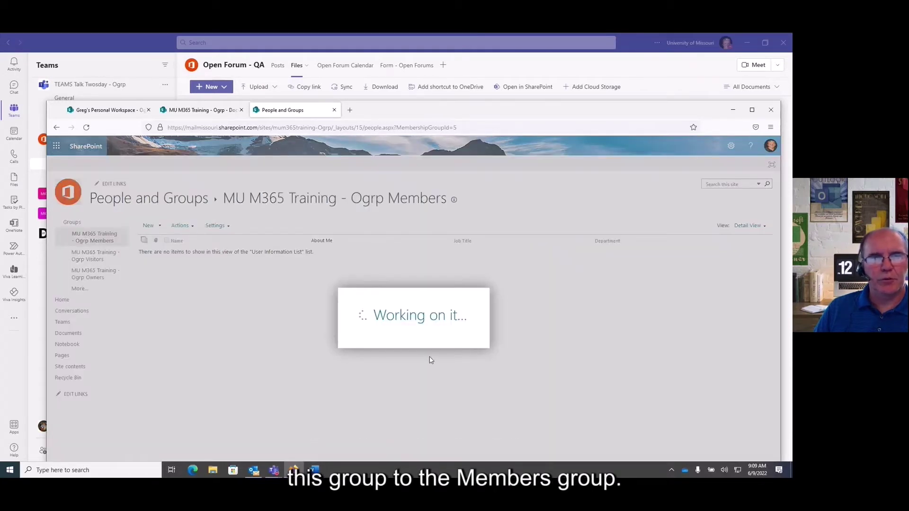
left_click(383, 283)
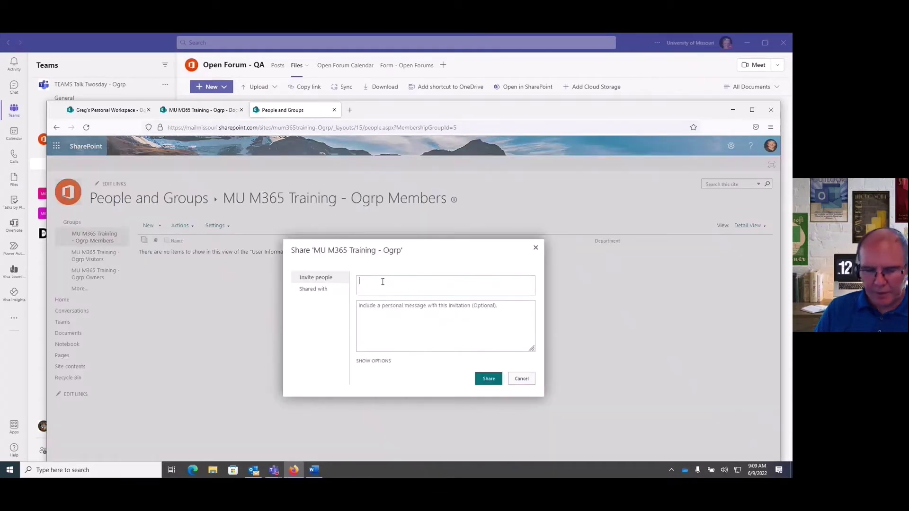
type("mu kellyg bbt")
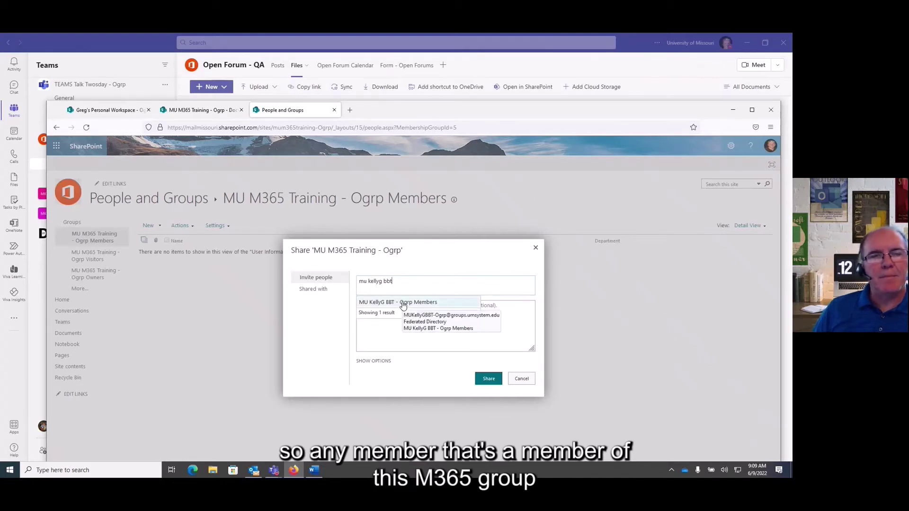
left_click(381, 304)
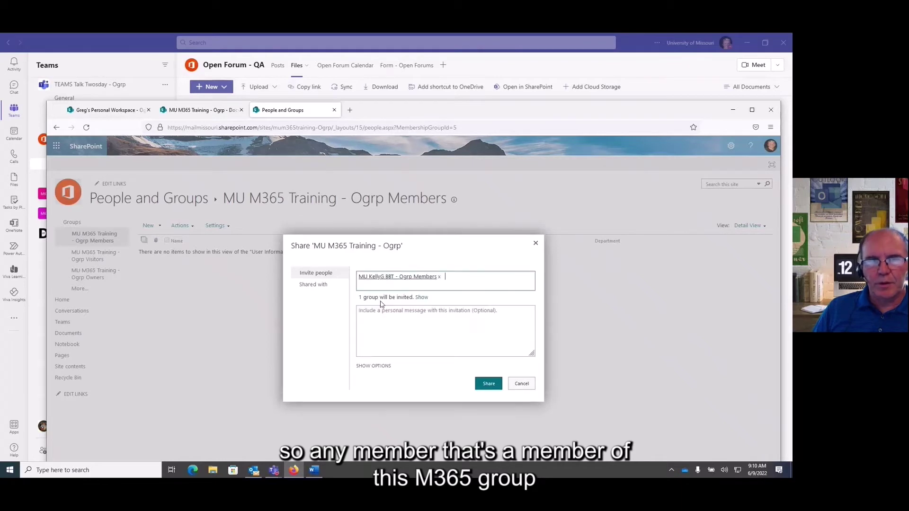
left_click(488, 384)
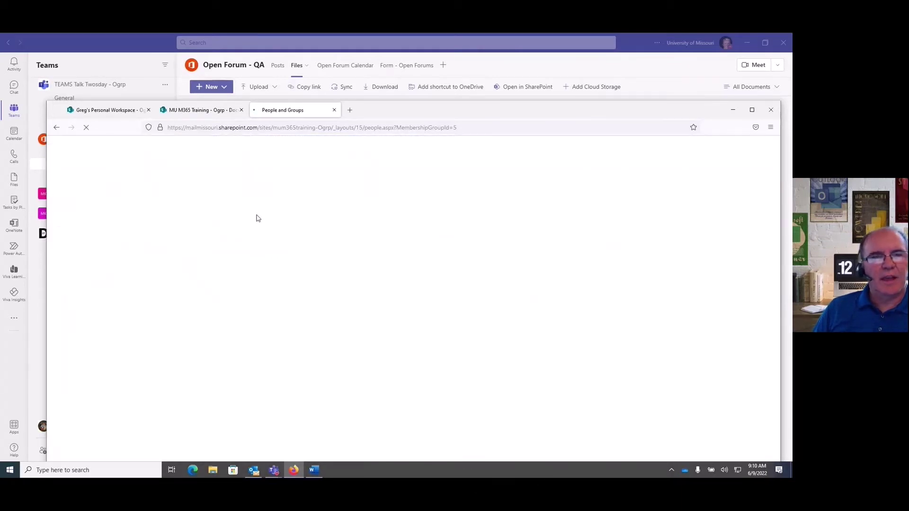